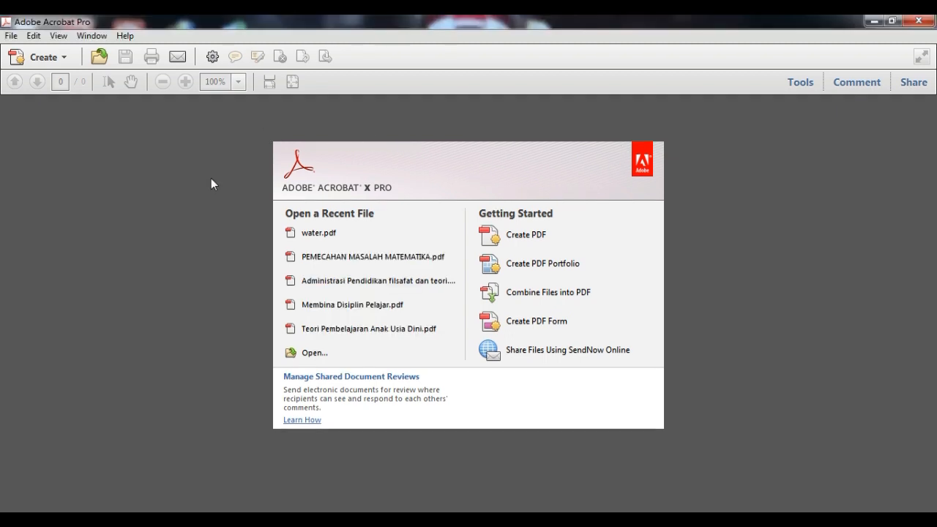
# - Open water.pdf from the Watermark folder and fit the whole page in the window
pyautogui.click(11, 37)
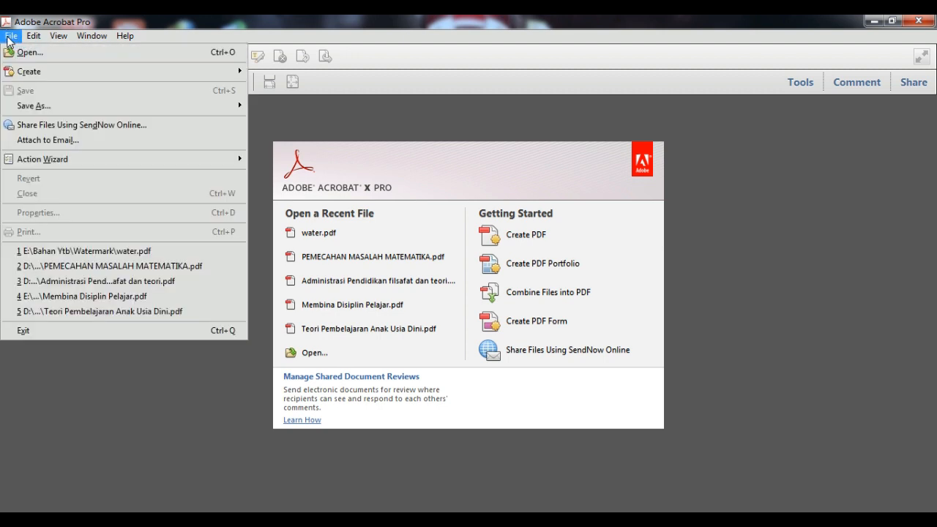
pyautogui.click(44, 55)
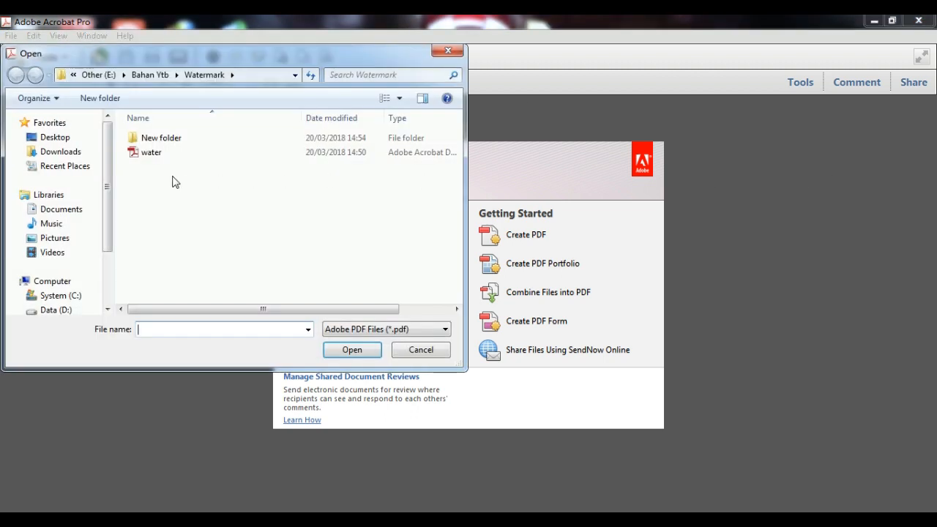
pyautogui.doubleClick(151, 152)
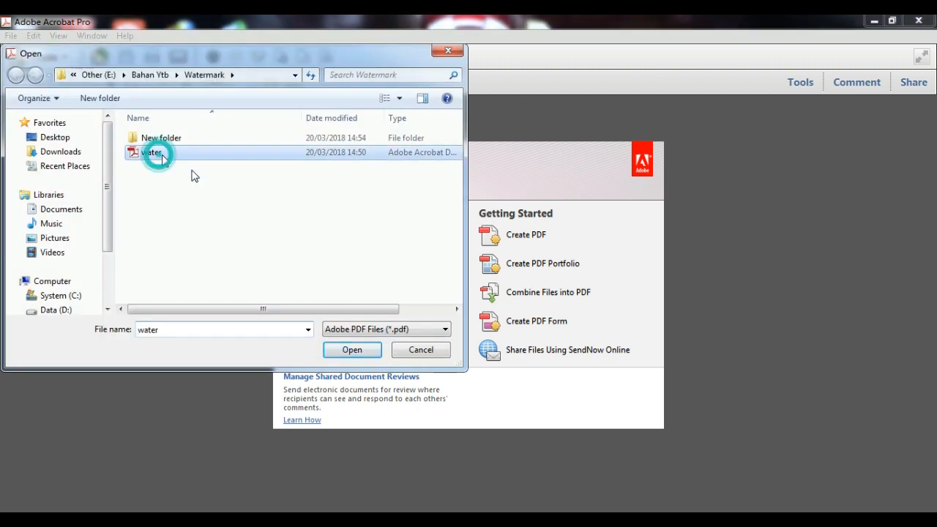
pyautogui.click(273, 82)
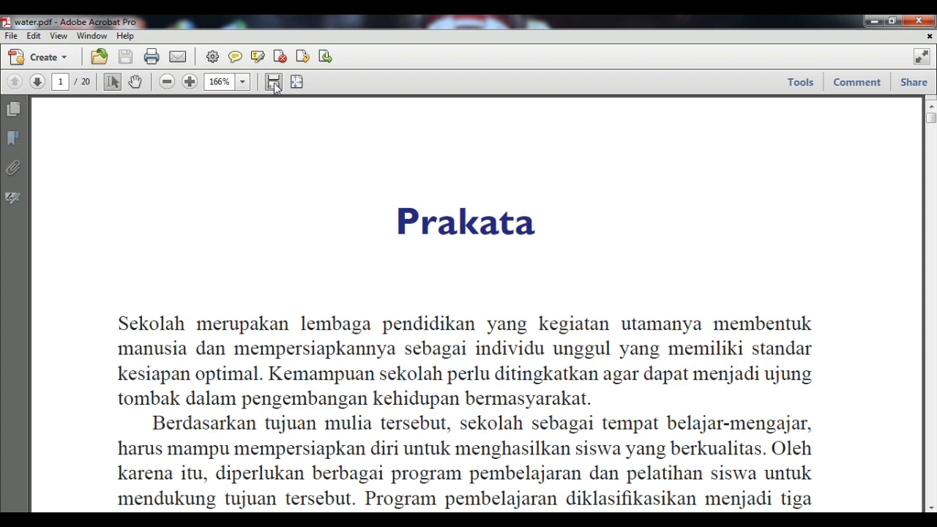
pyautogui.click(296, 82)
pyautogui.scroll(-3, 617, 205)
pyautogui.scroll(3, 617, 205)
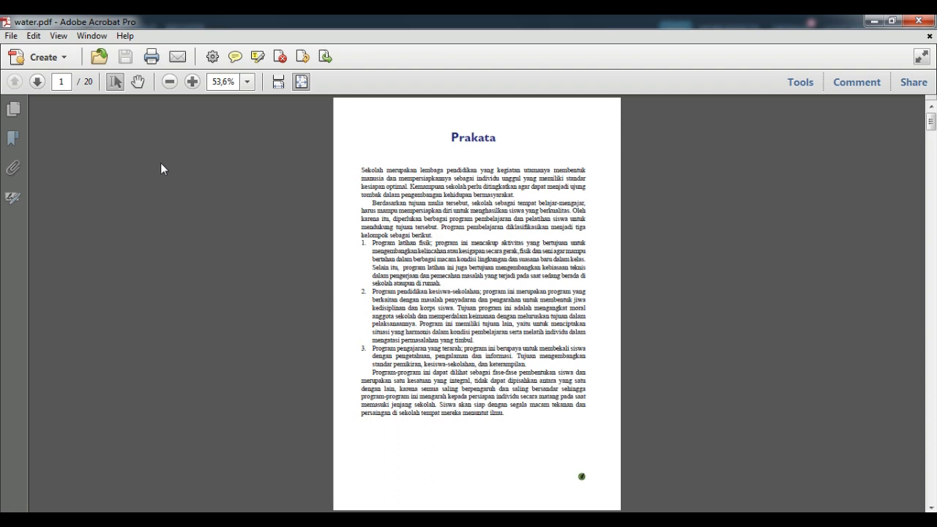
# - Look through the View menu and close it without choosing anything
pyautogui.click(57, 37)
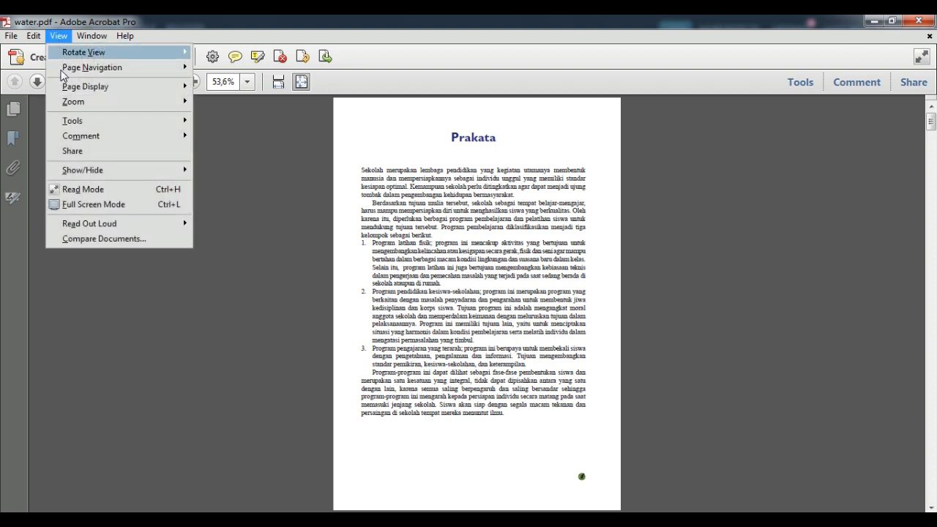
pyautogui.moveTo(74, 121)
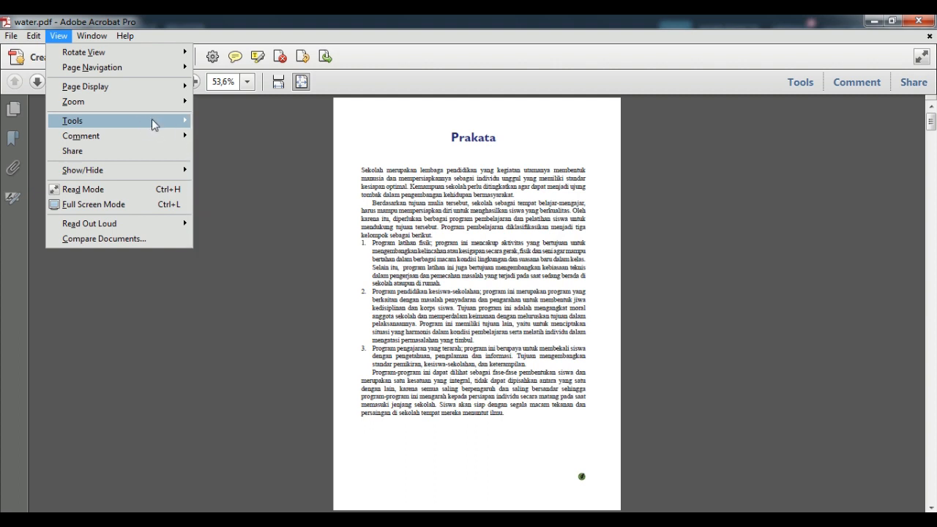
pyautogui.click(554, 68)
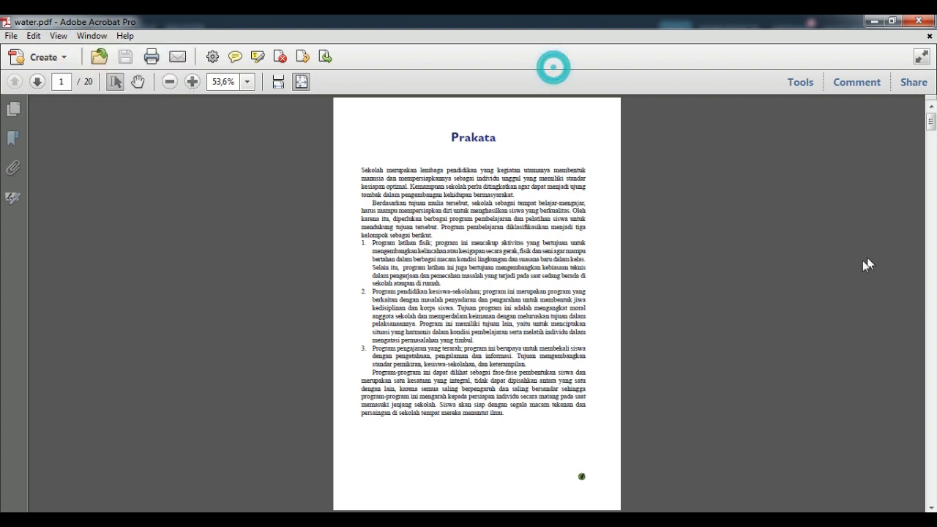
# - Open the Add Watermark dialog from Tools > Pages > Watermark
pyautogui.click(801, 83)
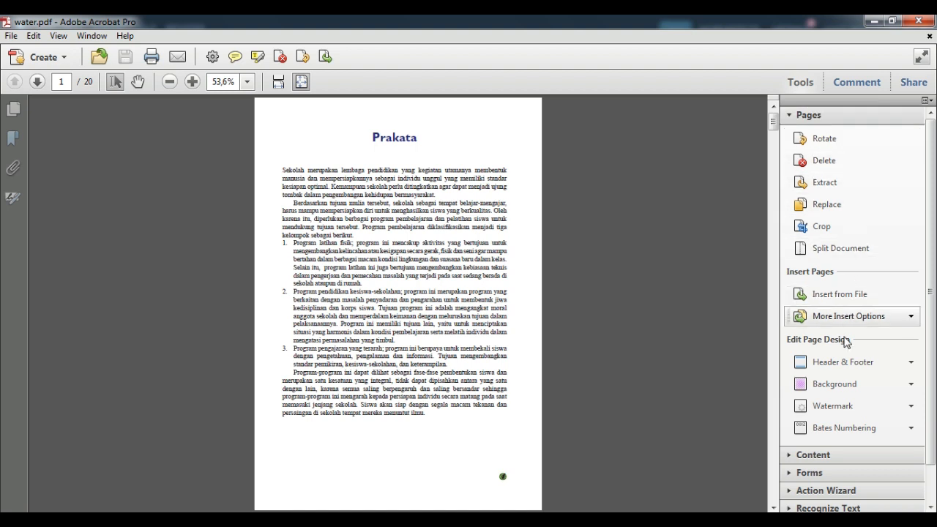
pyautogui.click(839, 408)
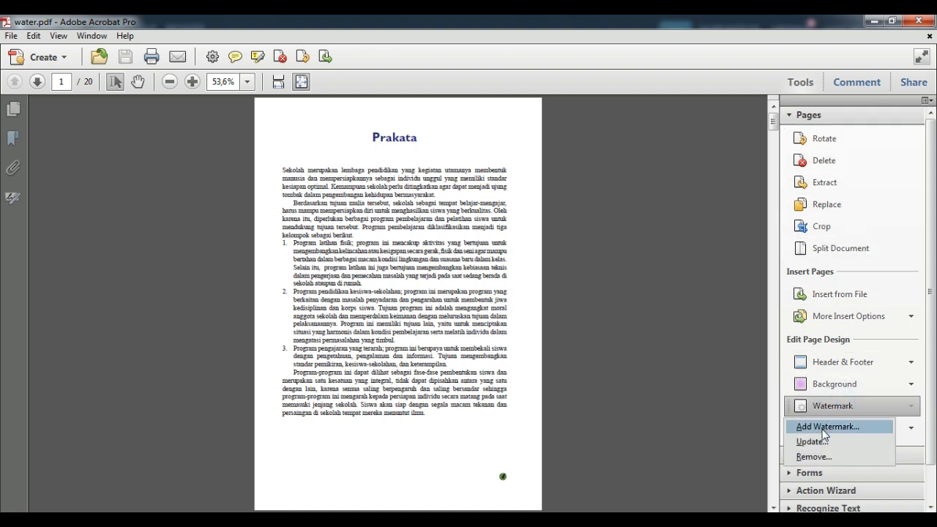
pyautogui.click(821, 430)
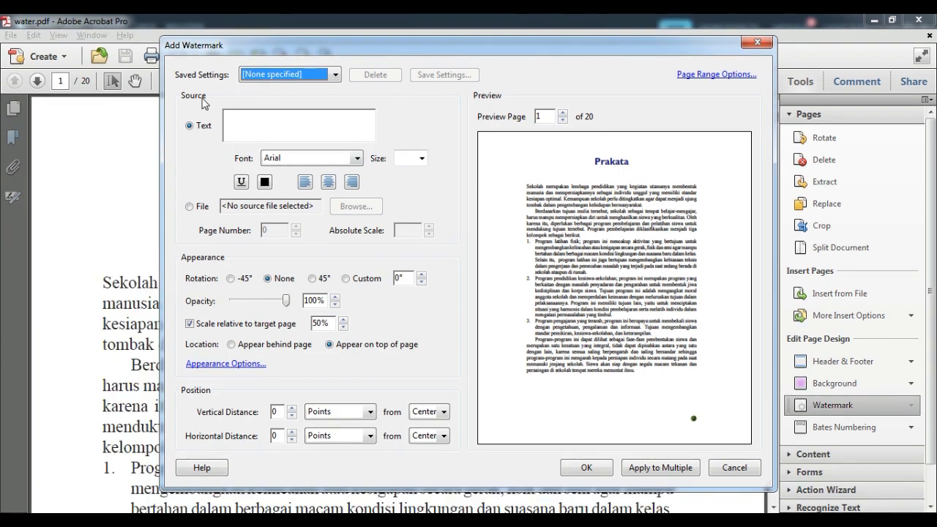
pyautogui.click(189, 126)
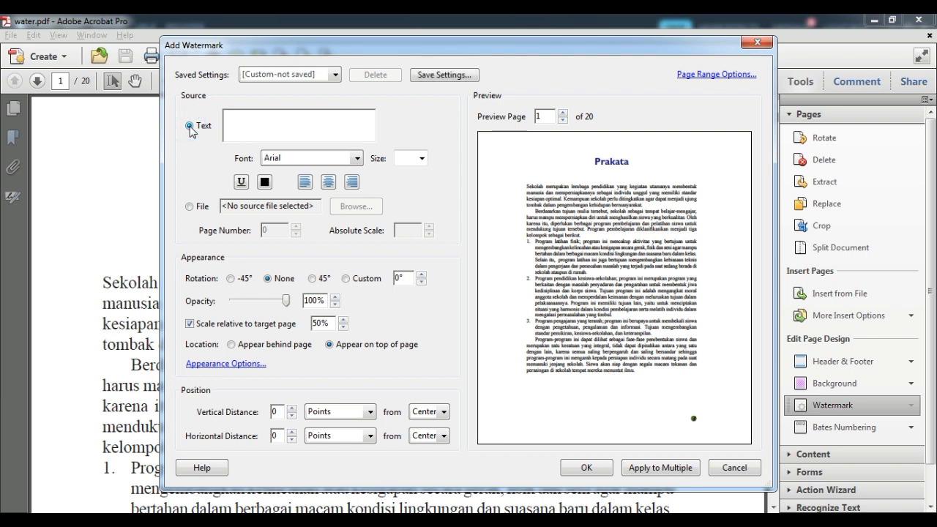
pyautogui.click(249, 116)
pyautogui.hotkey('ctrl', 'a')
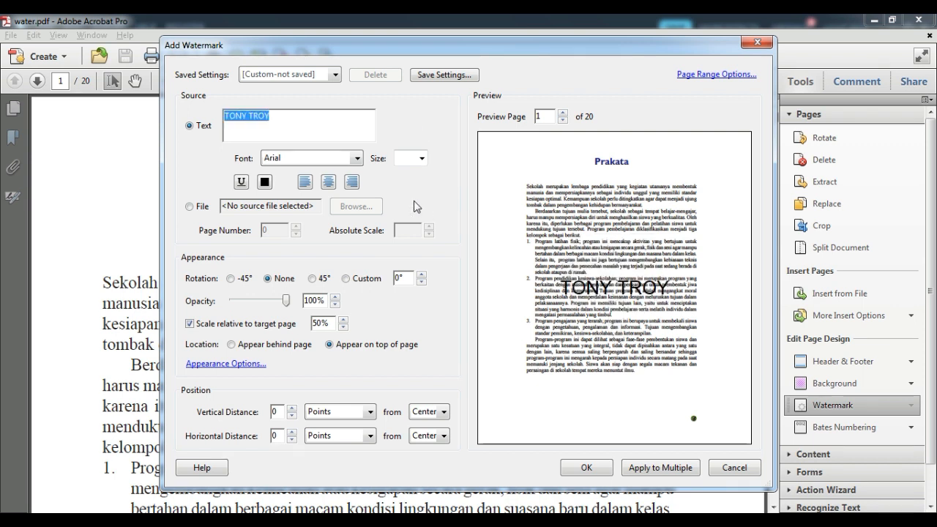
# - Set the watermark font to Arial Narrow
pyautogui.click(356, 159)
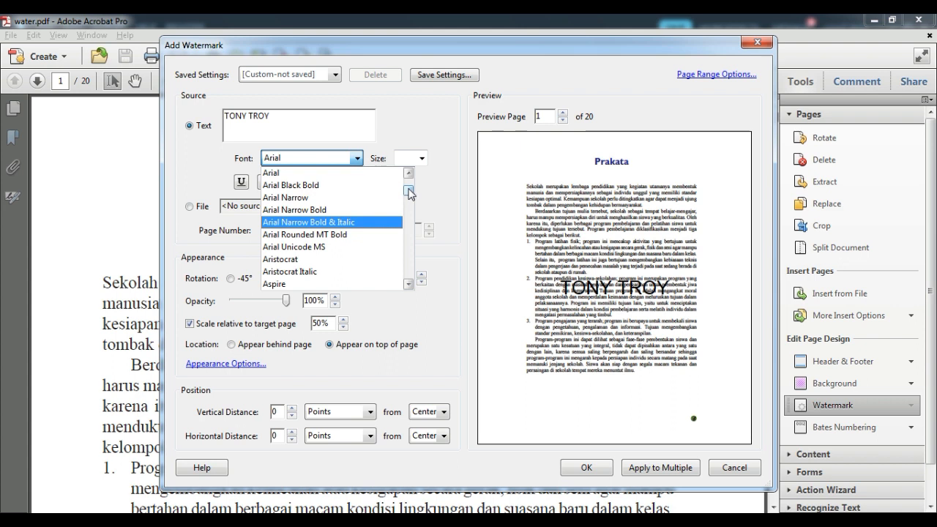
pyautogui.moveTo(410, 193)
pyautogui.mouseDown()
pyautogui.moveTo(410, 276)
pyautogui.moveTo(407, 186)
pyautogui.moveTo(409, 193)
pyautogui.mouseUp()
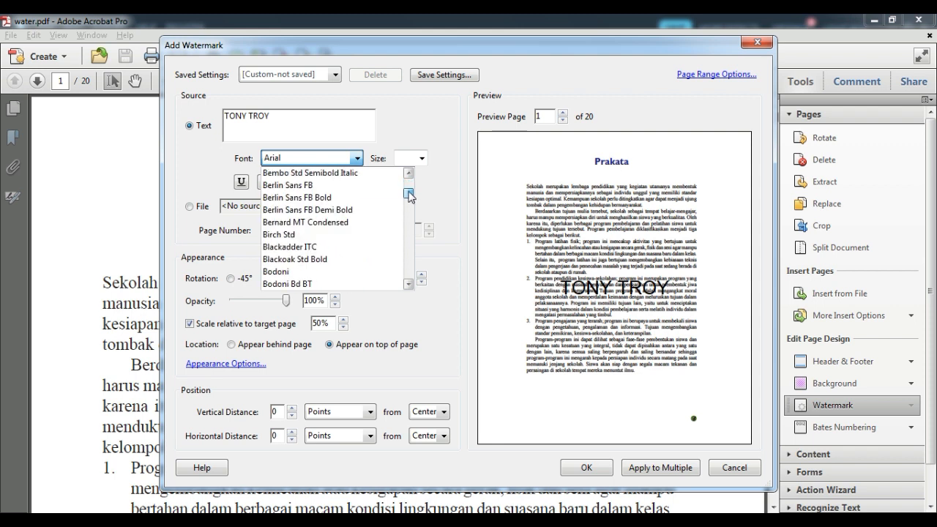
pyautogui.click(407, 284)
pyautogui.click(409, 174)
pyautogui.click(409, 173)
pyautogui.click(408, 173)
pyautogui.click(408, 173)
pyautogui.click(409, 173)
pyautogui.click(408, 173)
pyautogui.click(408, 174)
pyautogui.click(408, 174)
pyautogui.click(408, 174)
pyautogui.click(408, 173)
pyautogui.click(408, 174)
pyautogui.click(408, 173)
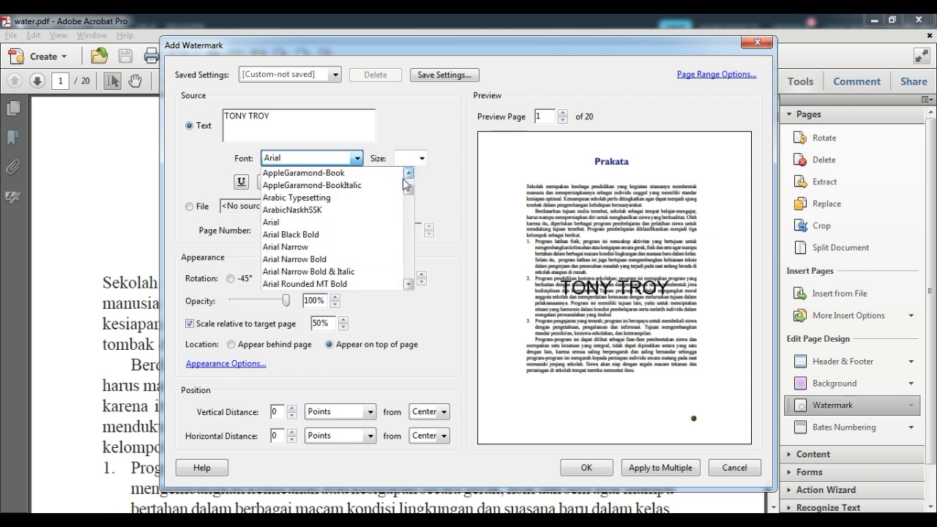
pyautogui.click(320, 249)
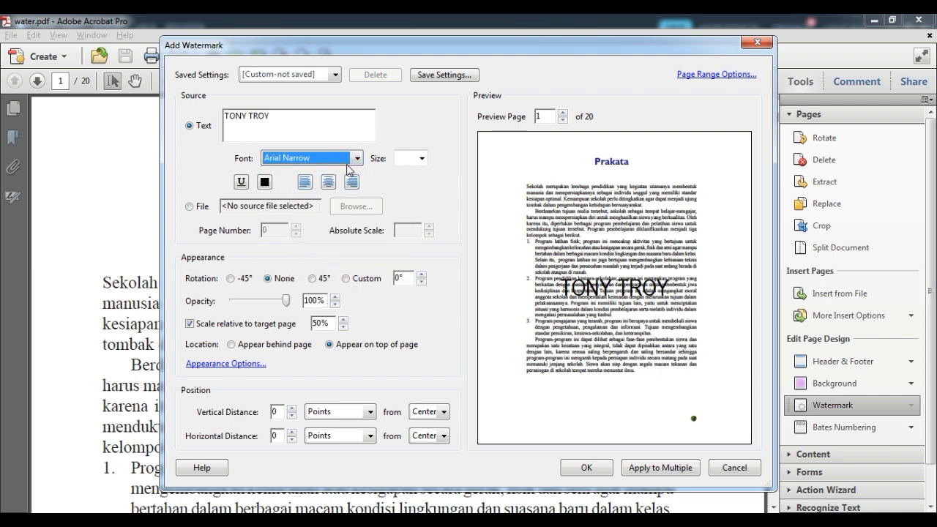
# - Set the watermark font size to 72, after trying 20 and 48
pyautogui.click(421, 158)
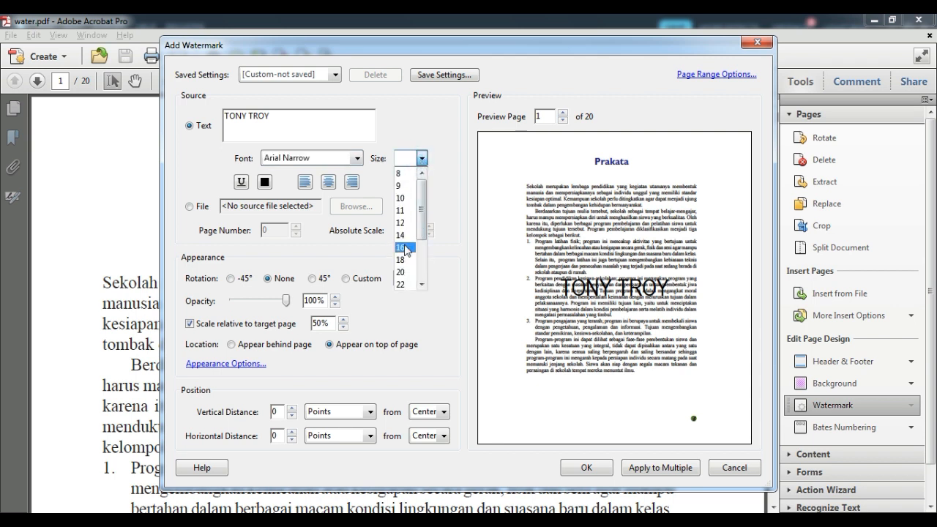
pyautogui.click(403, 271)
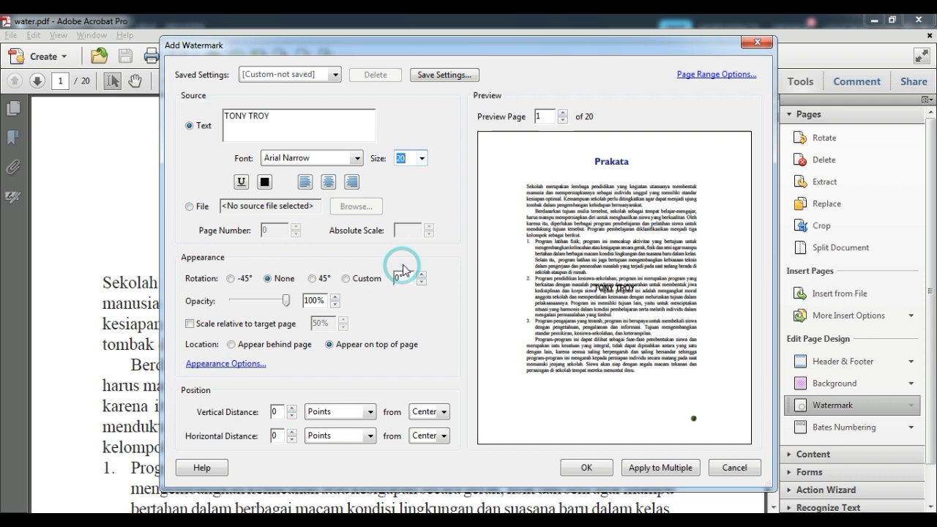
pyautogui.click(422, 158)
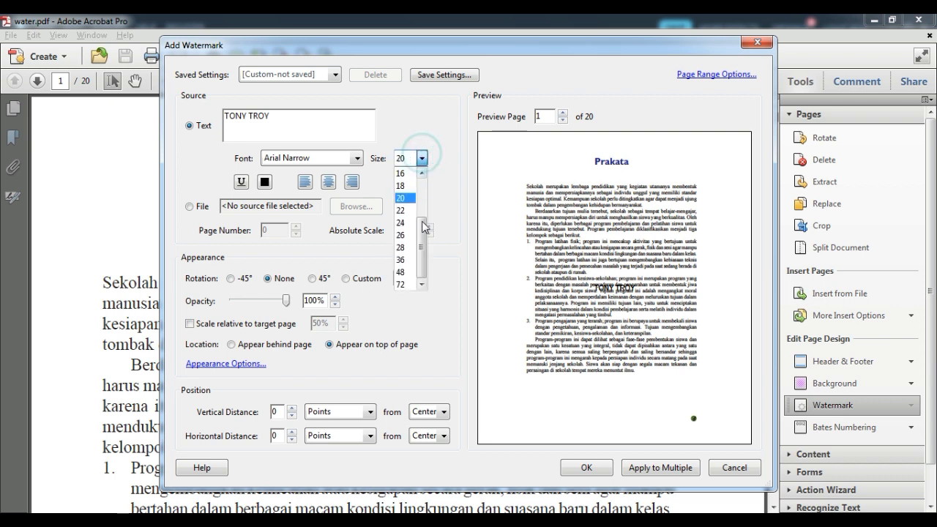
pyautogui.click(402, 271)
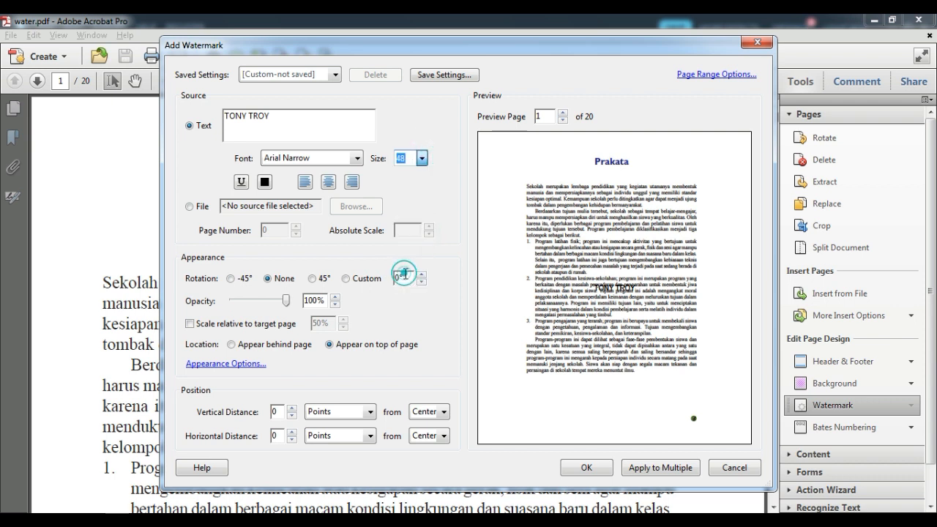
pyautogui.click(422, 158)
pyautogui.click(403, 285)
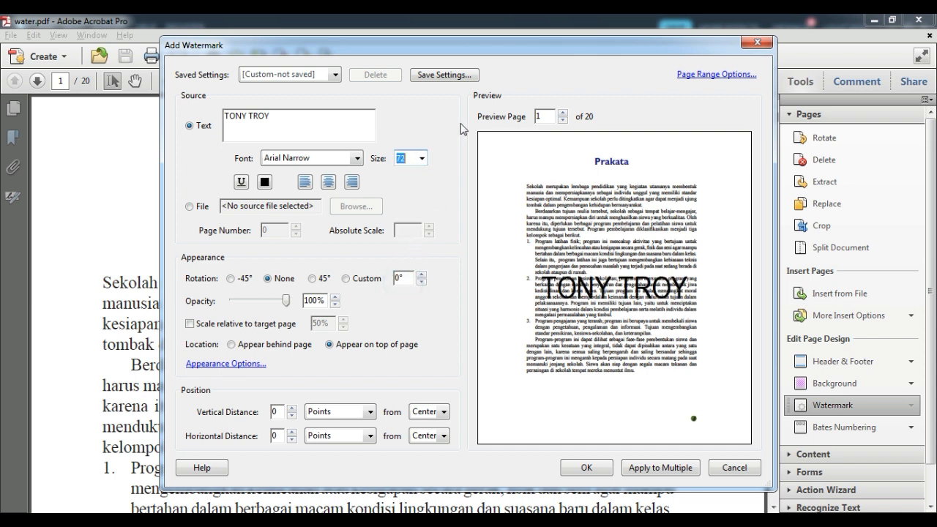
# - Make the watermark text red, without underline
pyautogui.click(242, 183)
pyautogui.click(244, 184)
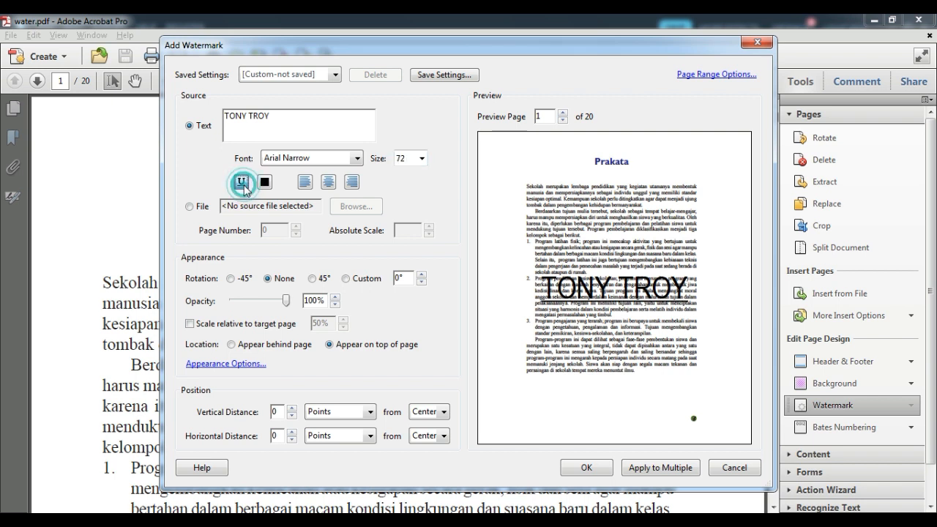
pyautogui.click(265, 183)
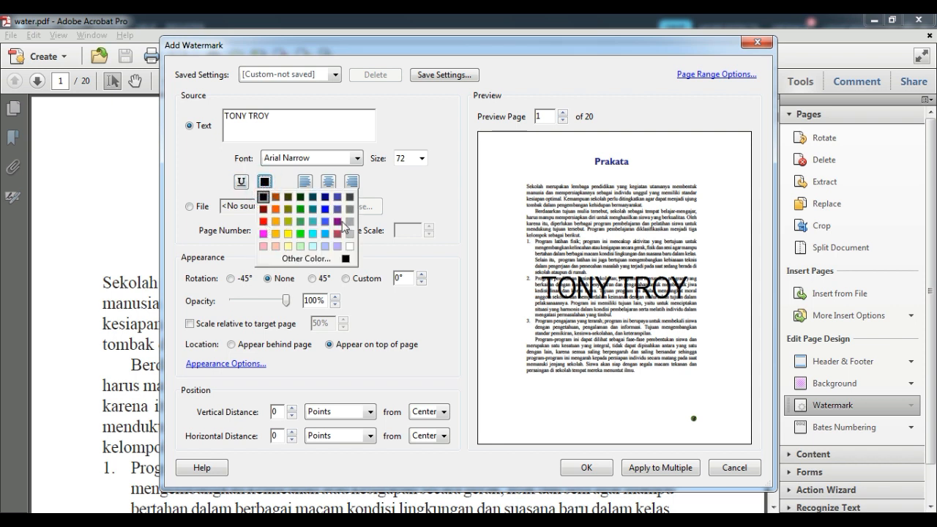
pyautogui.click(276, 210)
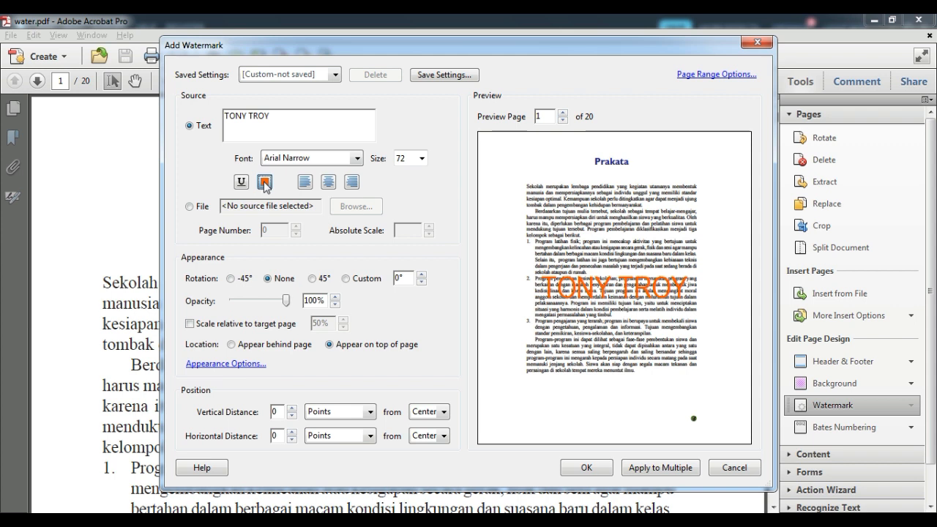
pyautogui.click(265, 183)
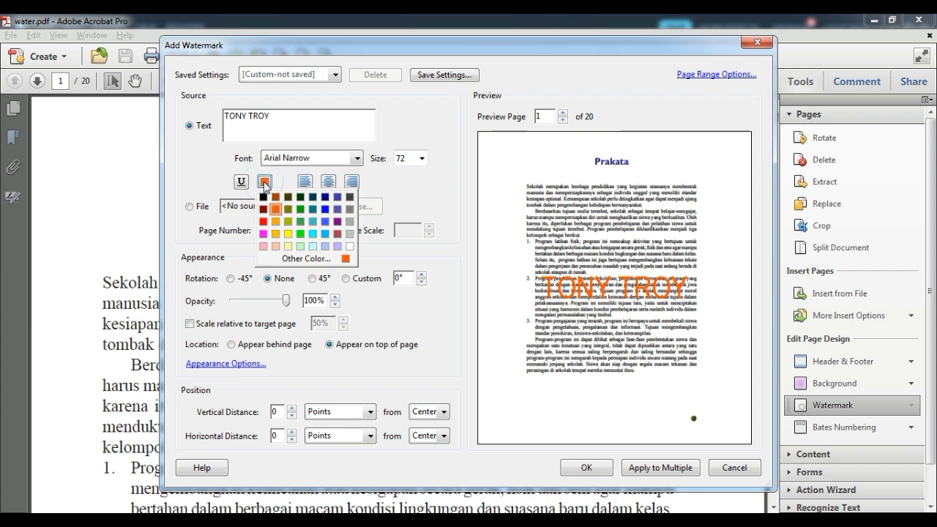
pyautogui.click(338, 234)
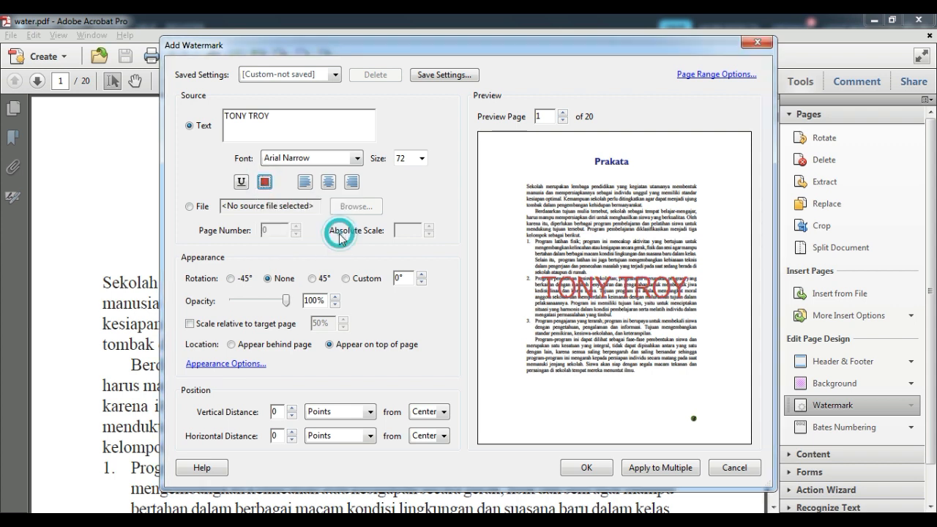
pyautogui.click(266, 183)
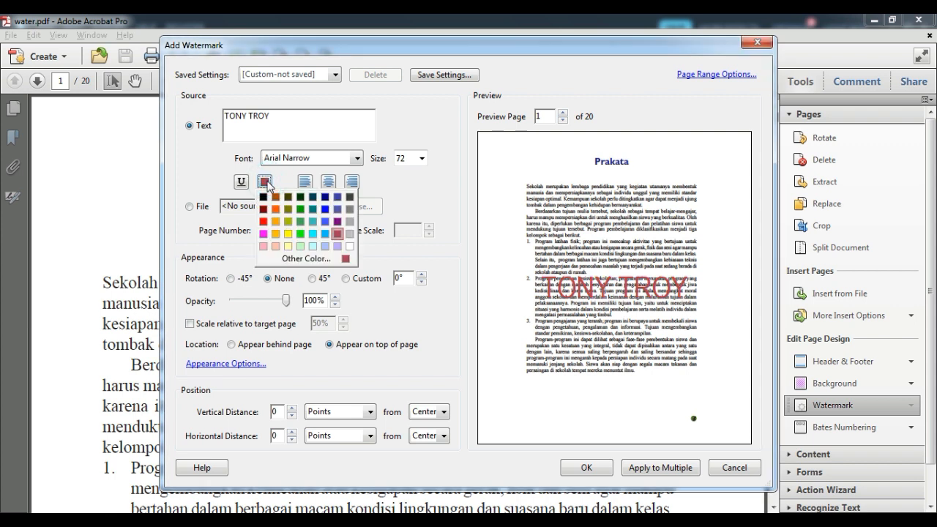
pyautogui.click(263, 222)
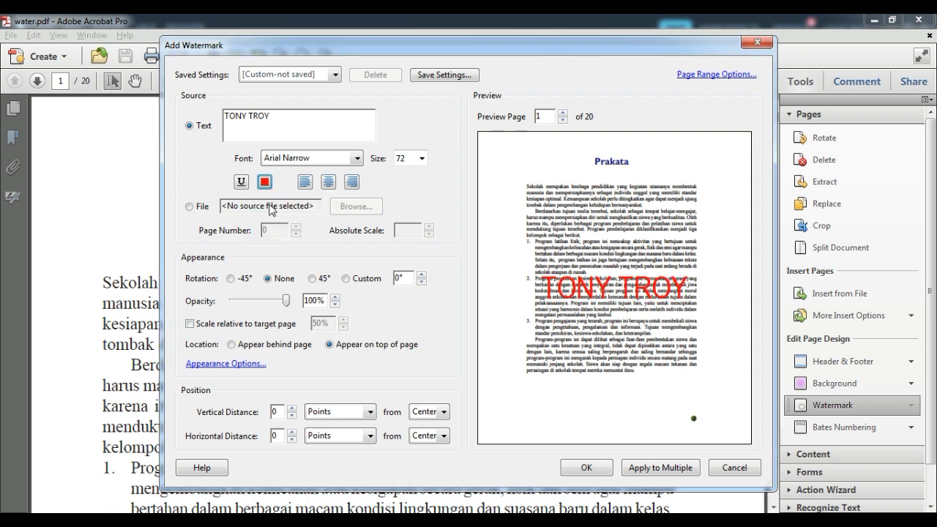
# - Centre-align the watermark text after trying left and right alignment
pyautogui.click(305, 187)
pyautogui.click(327, 186)
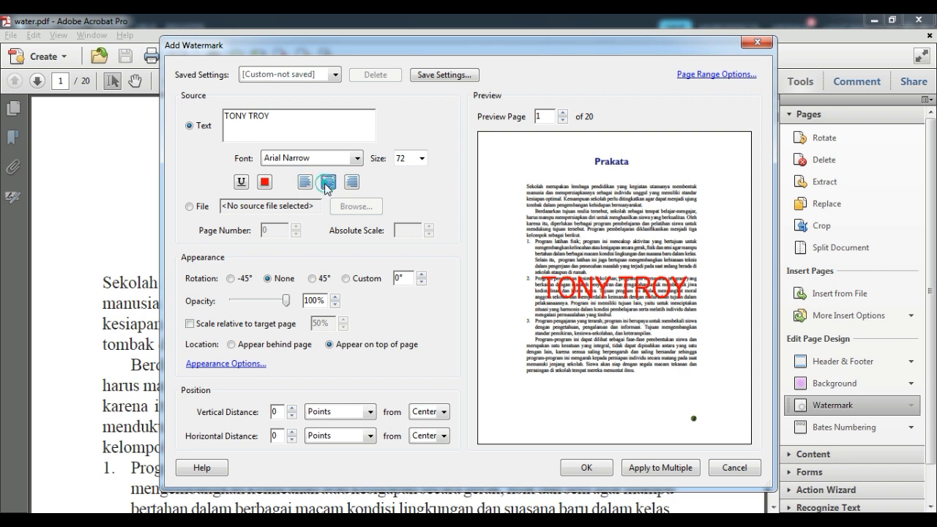
pyautogui.click(353, 187)
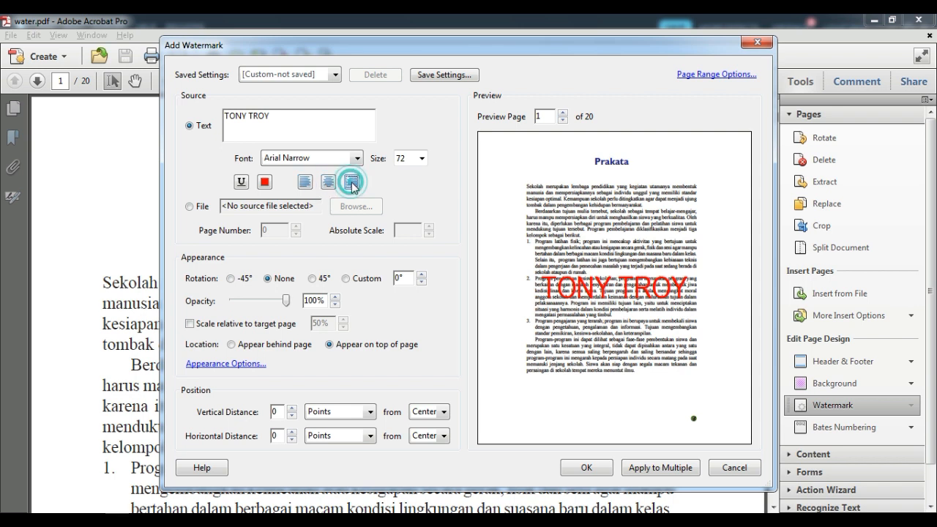
pyautogui.click(332, 186)
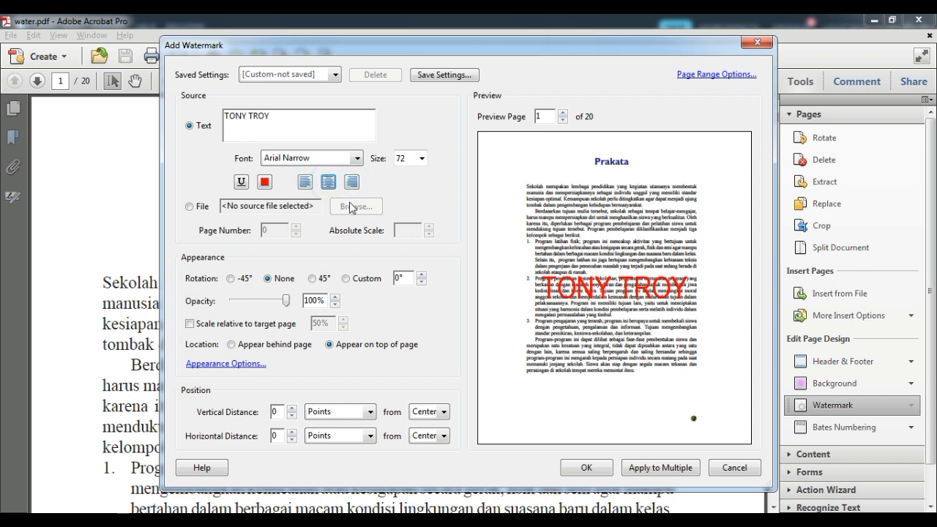
pyautogui.press('alt')
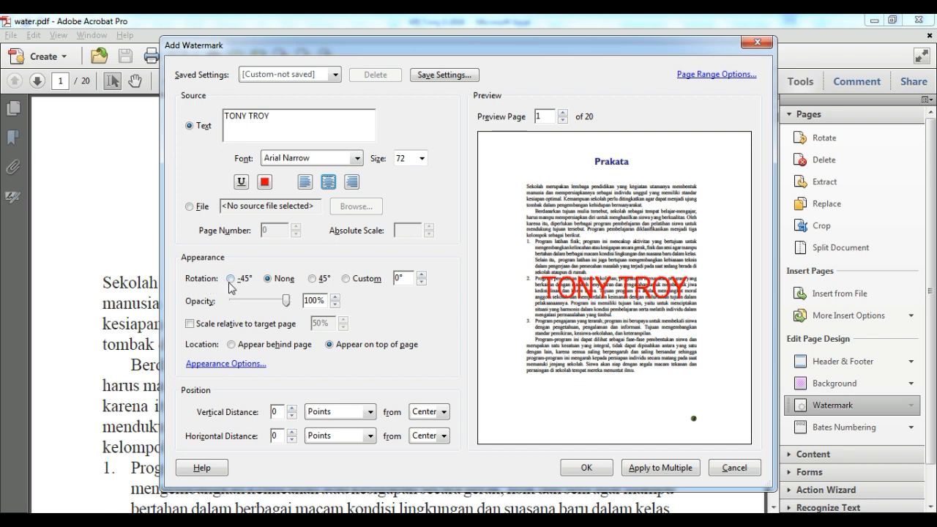
pyautogui.click(232, 281)
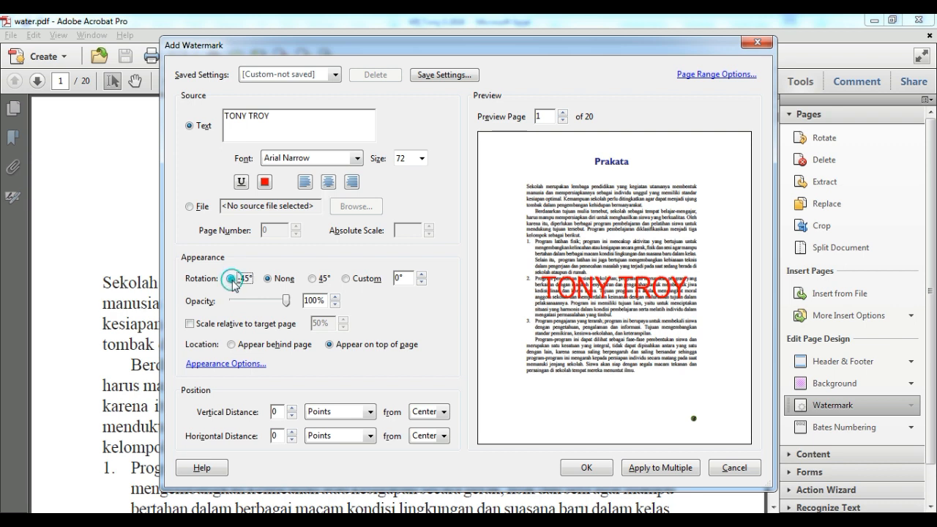
pyautogui.click(270, 281)
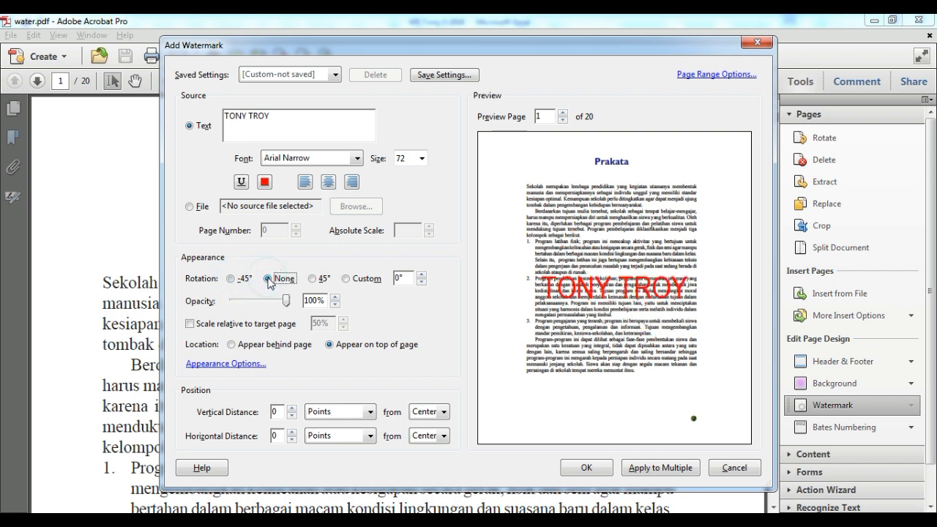
pyautogui.click(315, 280)
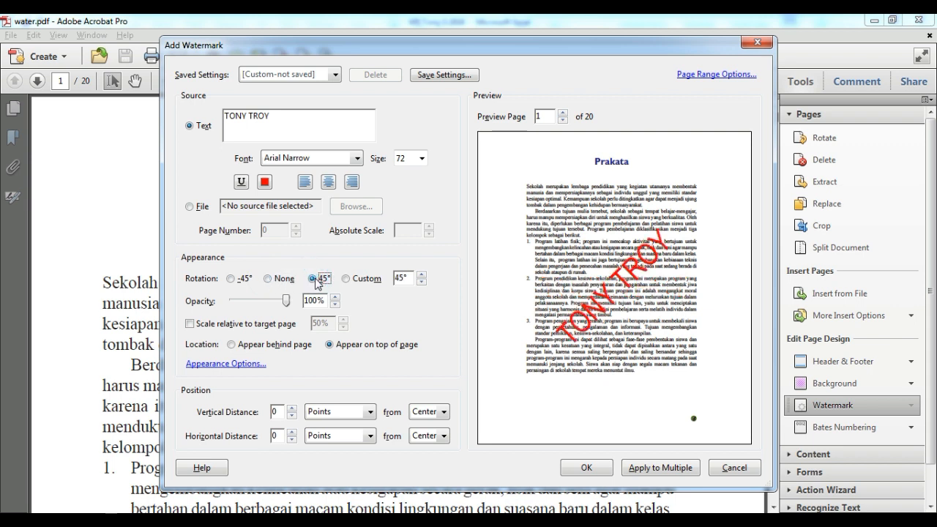
pyautogui.click(267, 278)
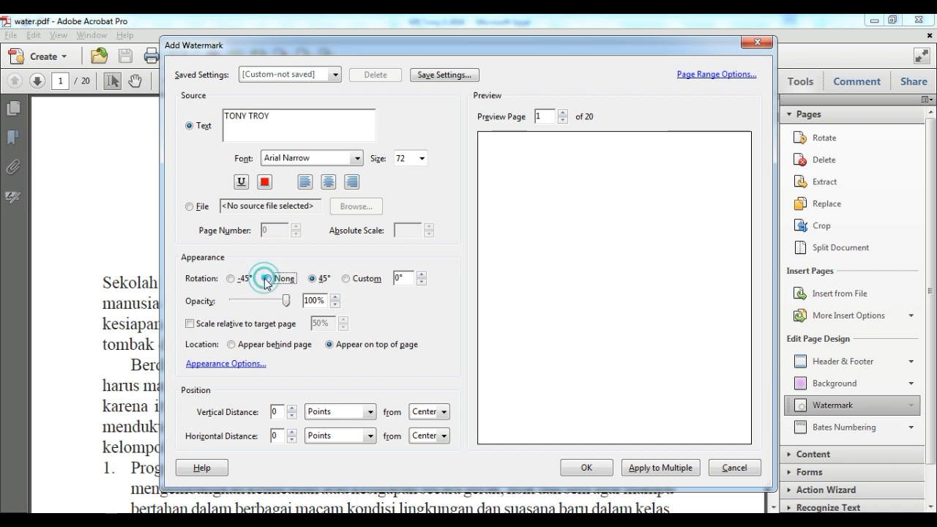
pyautogui.click(422, 278)
pyautogui.click(421, 278)
pyautogui.click(422, 278)
pyautogui.click(421, 278)
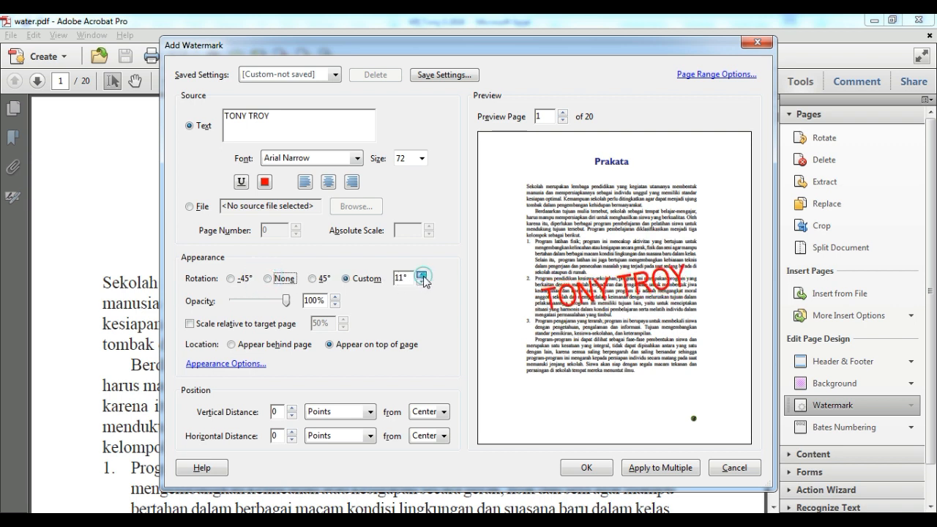
pyautogui.click(422, 282)
pyautogui.click(421, 283)
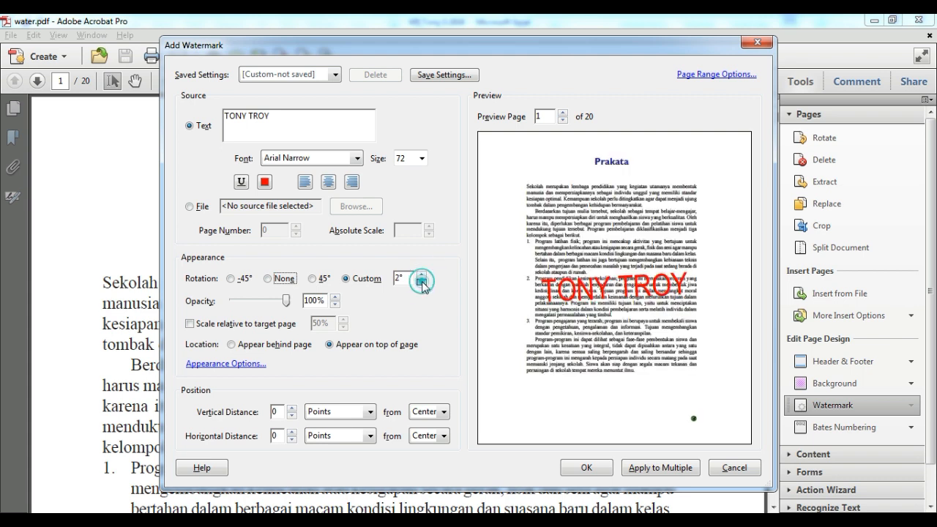
pyautogui.doubleClick(401, 278)
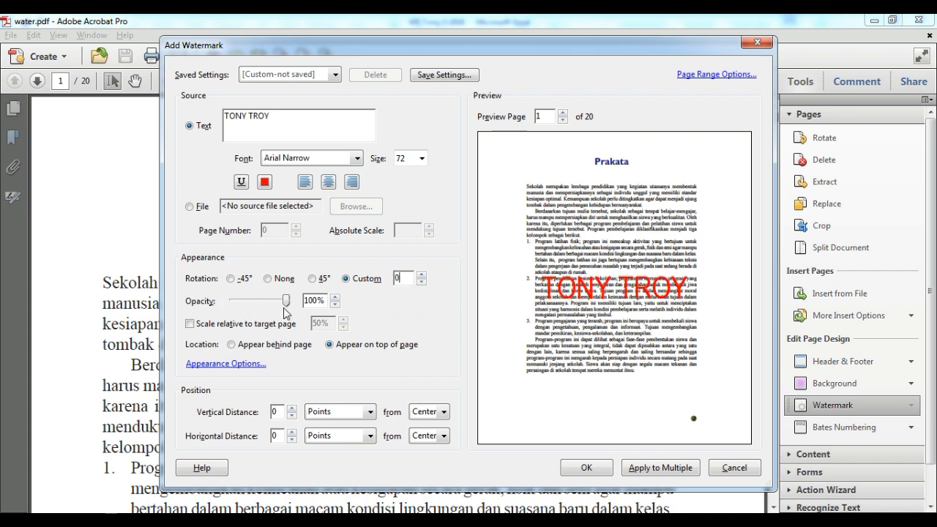
# - Lower opacity to 53% and scale the watermark to 100% of the target page
pyautogui.moveTo(288, 303); pyautogui.dragTo(262, 305)
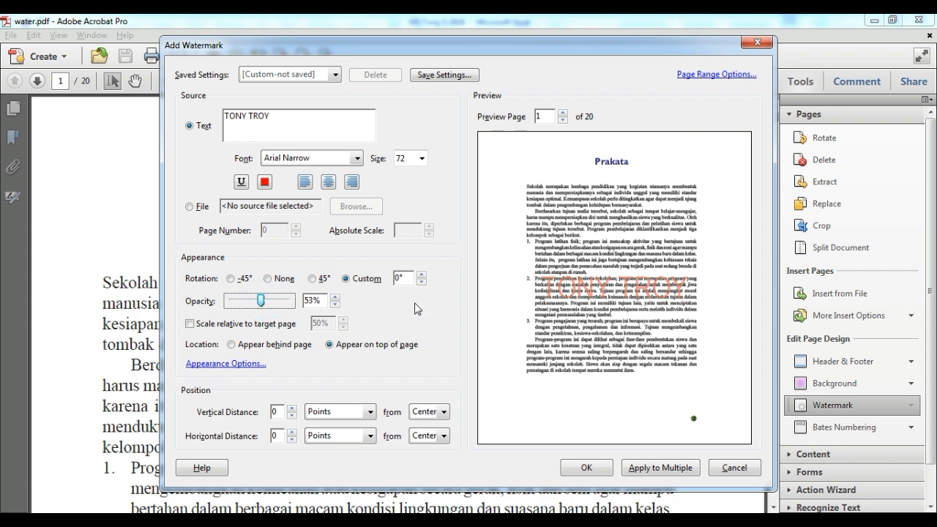
pyautogui.click(189, 324)
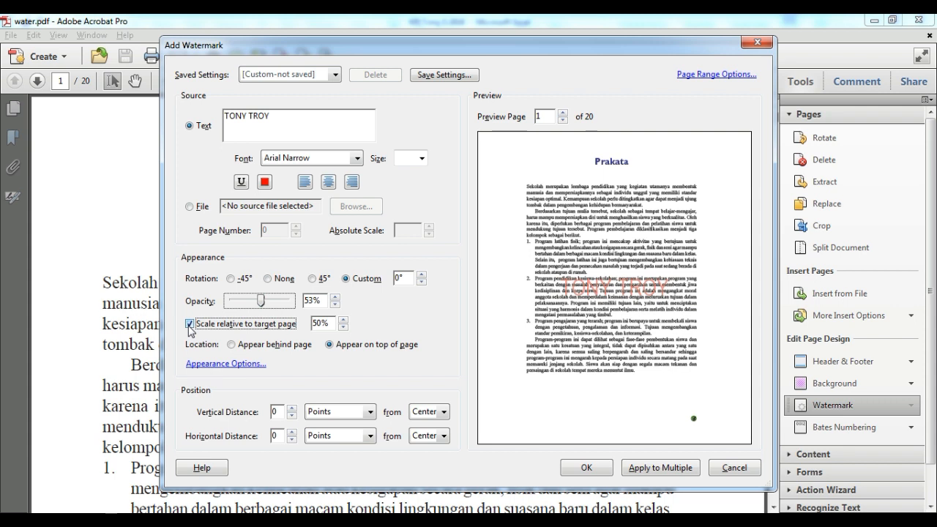
pyautogui.click(343, 323)
pyautogui.doubleClick(329, 321)
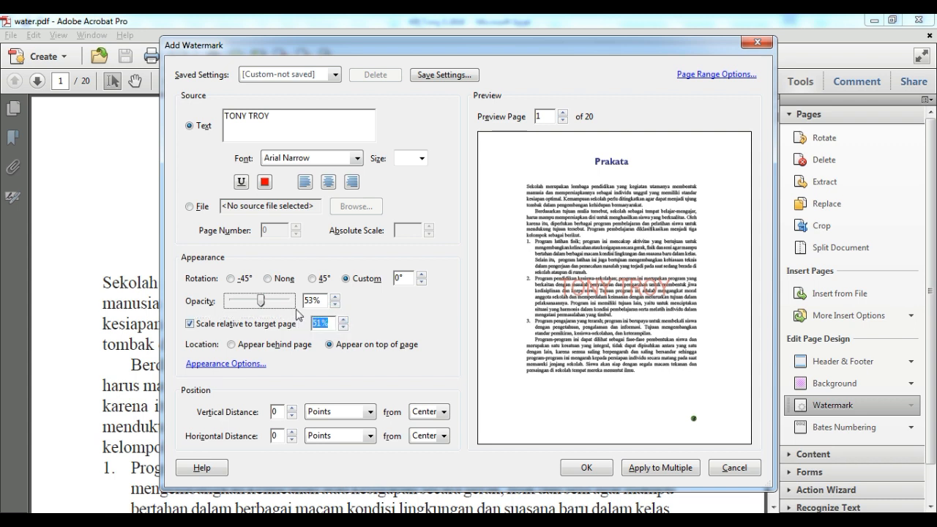
pyautogui.write('100')
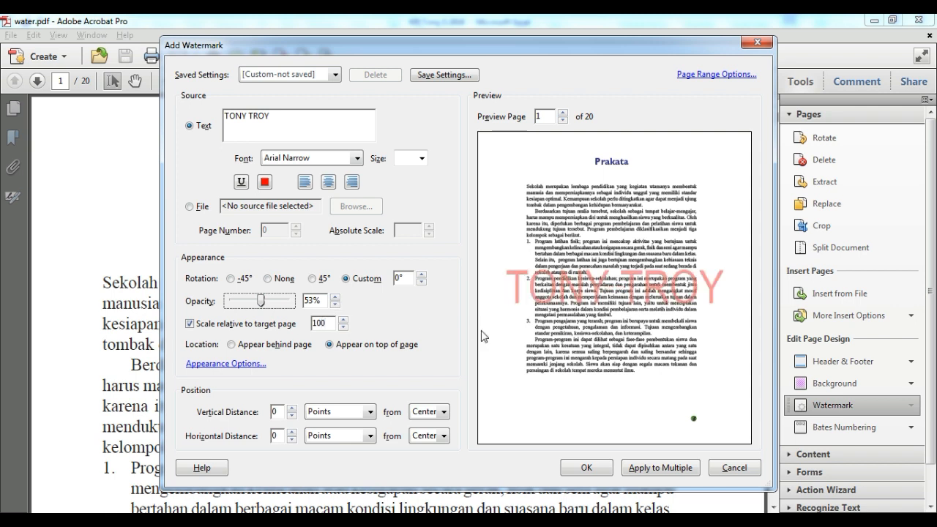
# - Rotate the watermark 45° at 36% opacity, place it behind the page, and apply
pyautogui.click(427, 324)
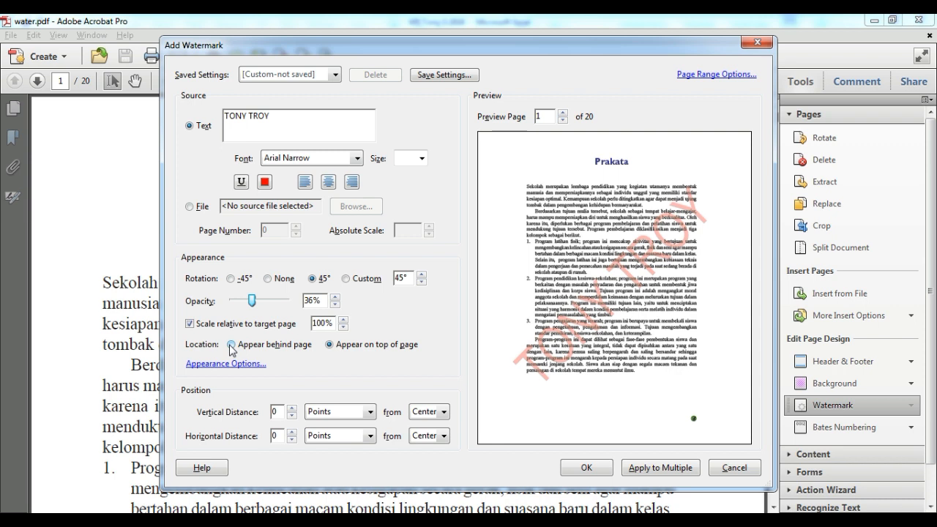
pyautogui.click(329, 344)
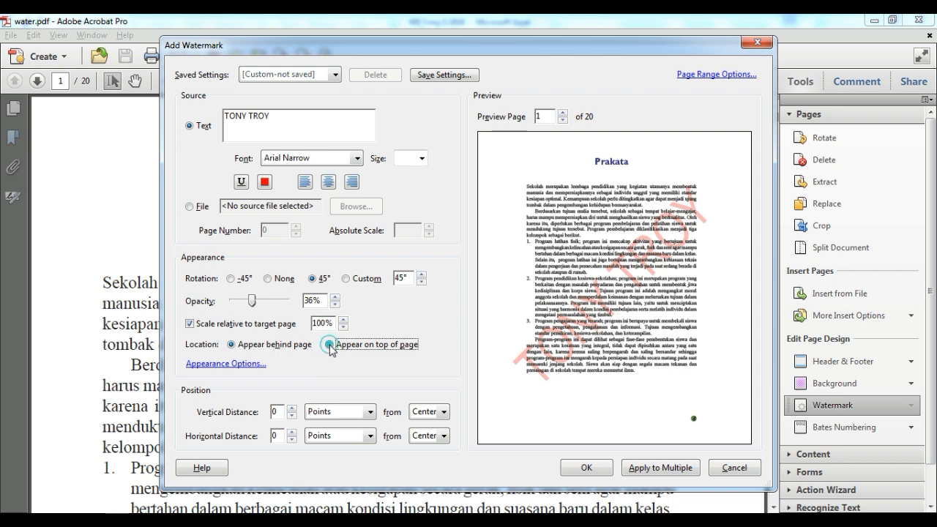
pyautogui.click(232, 345)
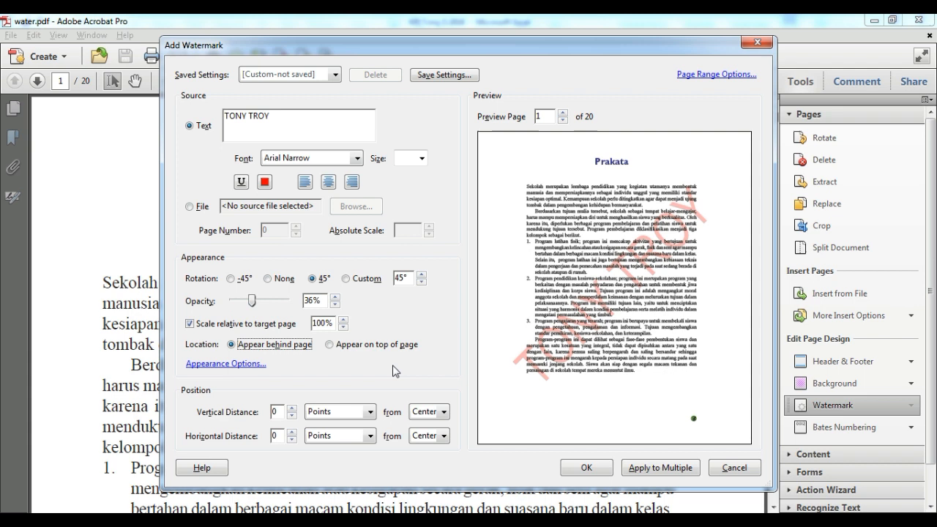
pyautogui.click(587, 467)
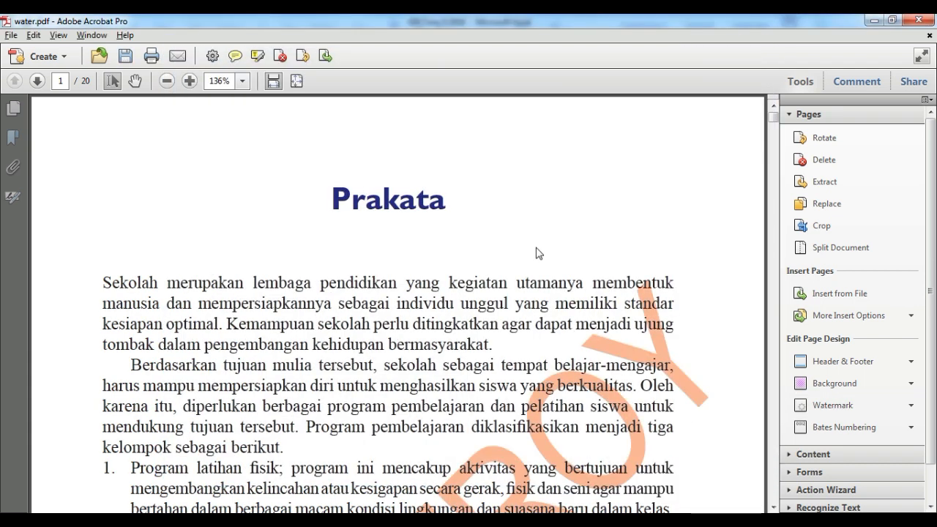
# - Save a copy of the watermarked document named 'water 1.pdf' with Ctrl+Shift+S
pyautogui.hotkey('ctrl', 'shift', 's')
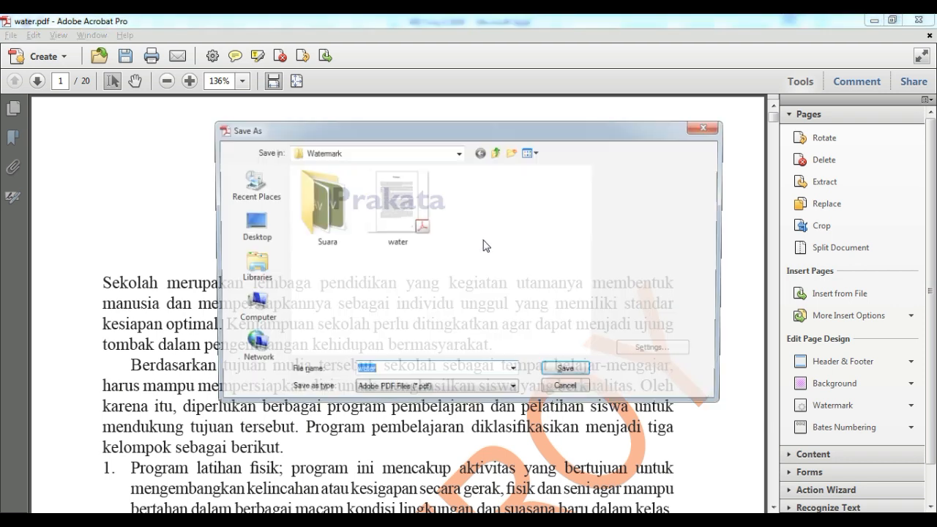
pyautogui.click(444, 369)
pyautogui.write('1')
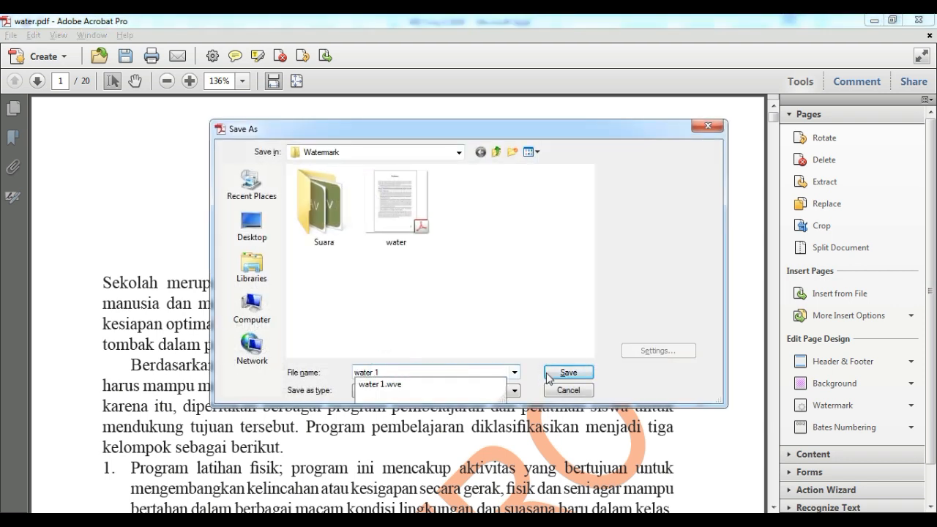
pyautogui.click(499, 328)
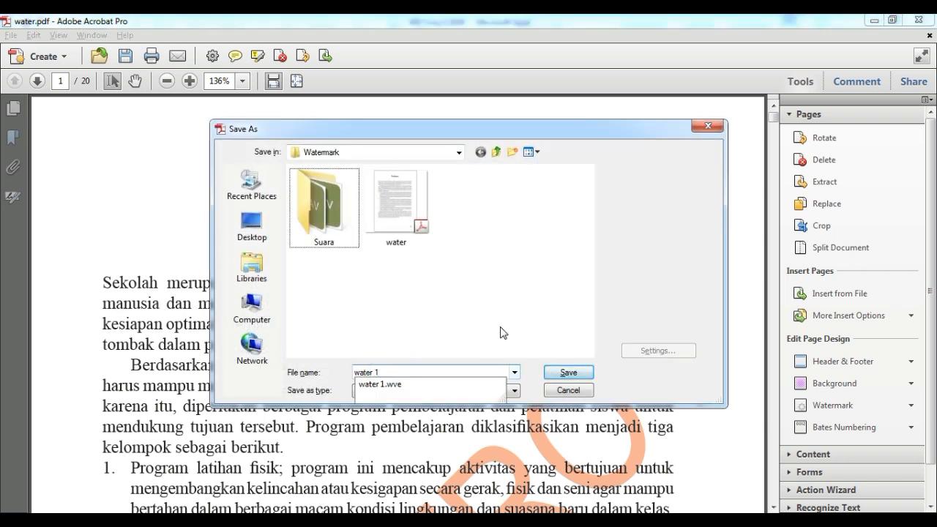
pyautogui.click(568, 373)
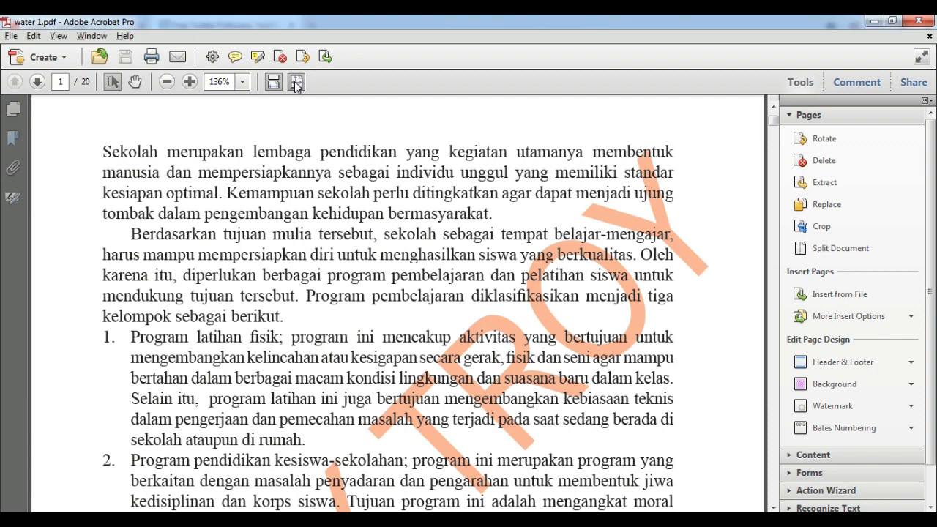
pyautogui.click(297, 81)
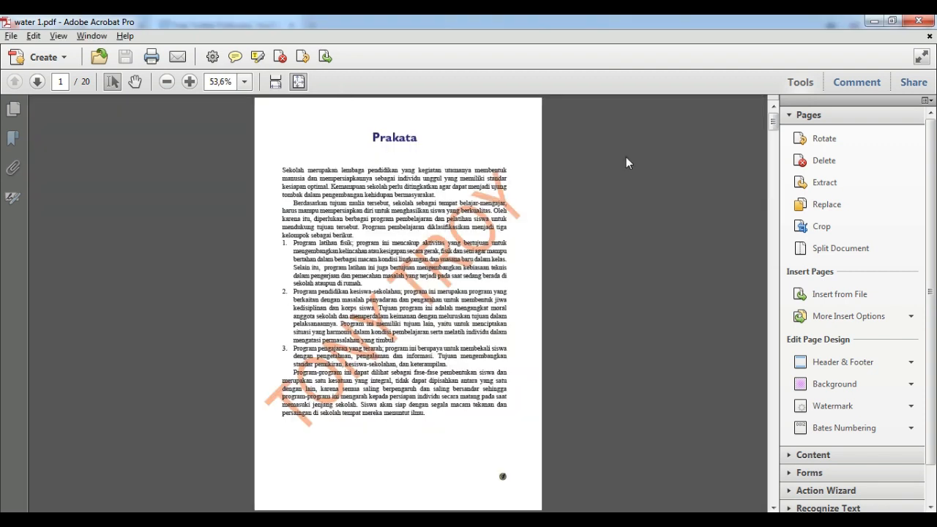
pyautogui.click(801, 82)
pyautogui.scroll(-4, 693, 235)
pyautogui.scroll(4, 694, 234)
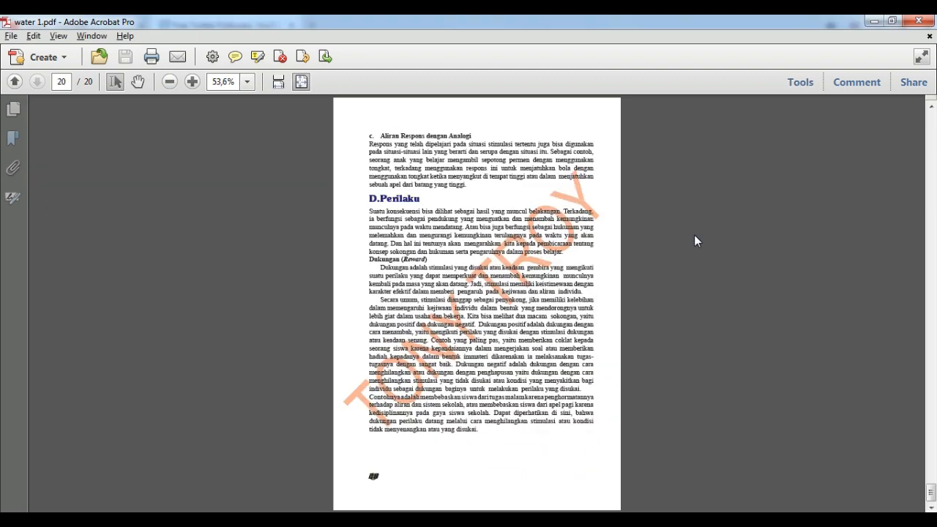
pyautogui.scroll(4, 694, 234)
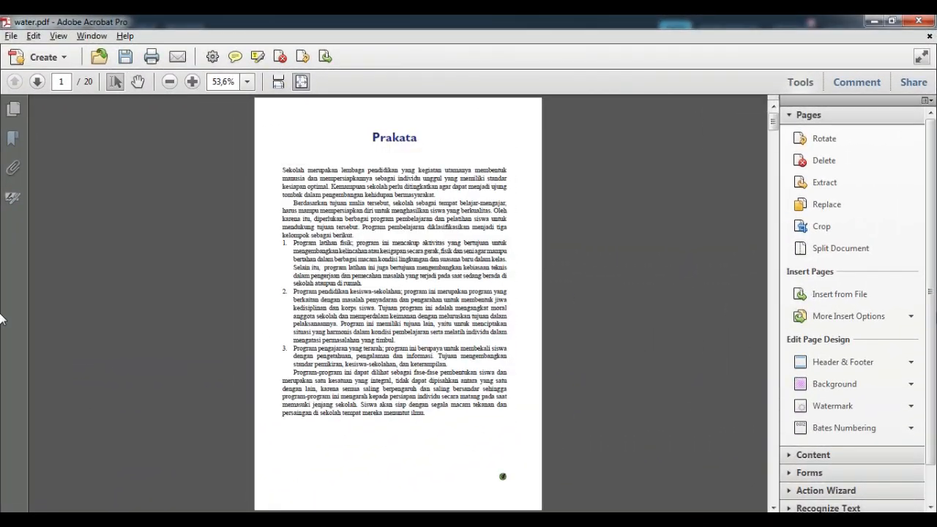
# - Start a new watermark and load yellow.jpg as its file source
pyautogui.click(841, 407)
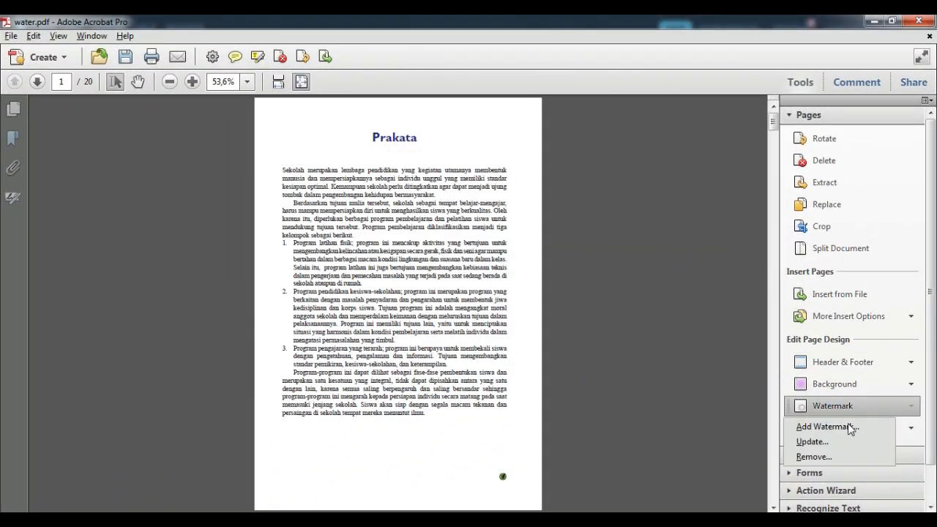
pyautogui.click(848, 428)
pyautogui.click(188, 208)
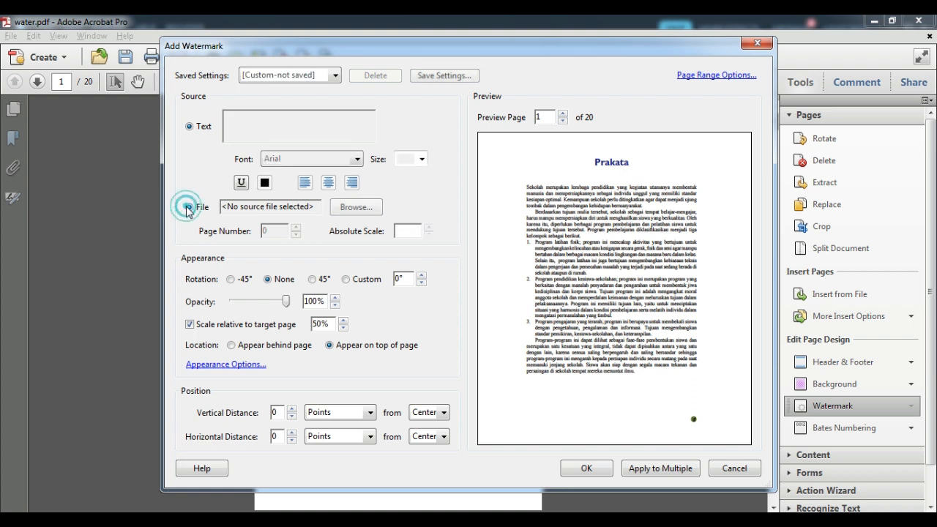
pyautogui.click(365, 211)
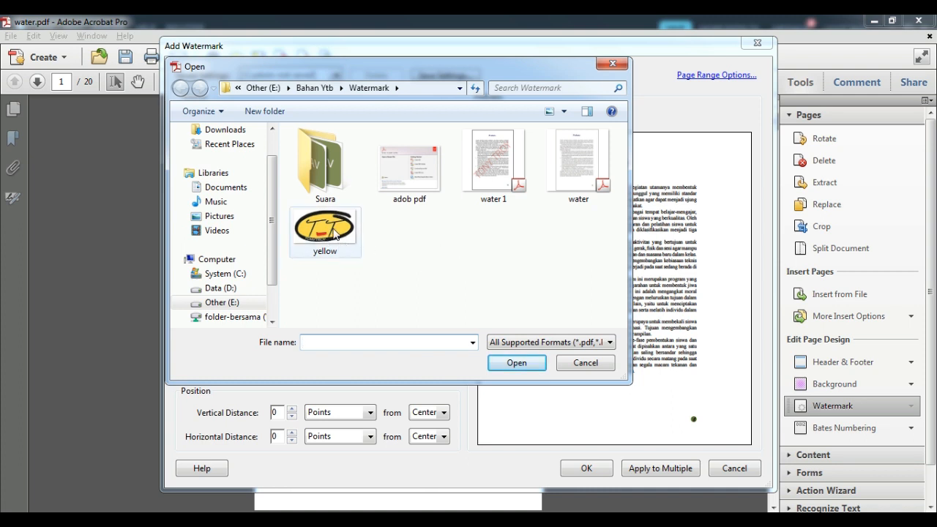
pyautogui.click(610, 342)
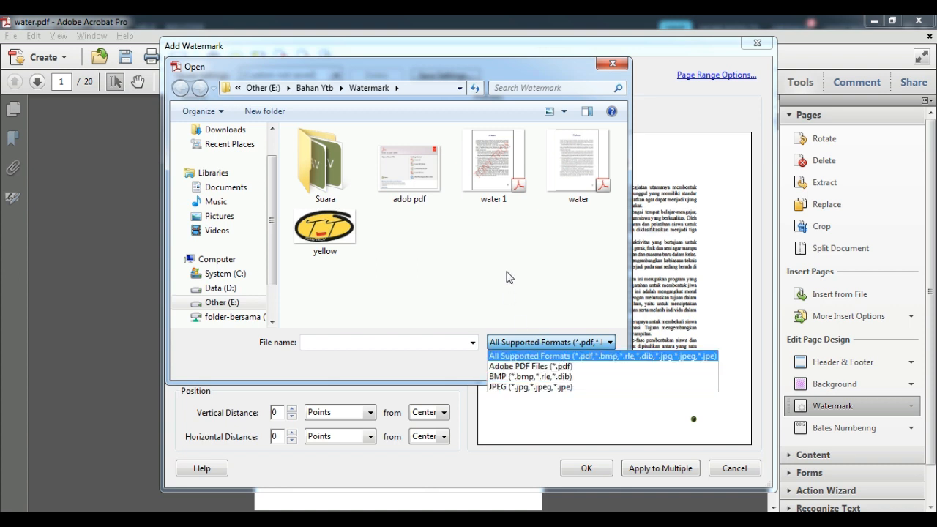
pyautogui.click(505, 244)
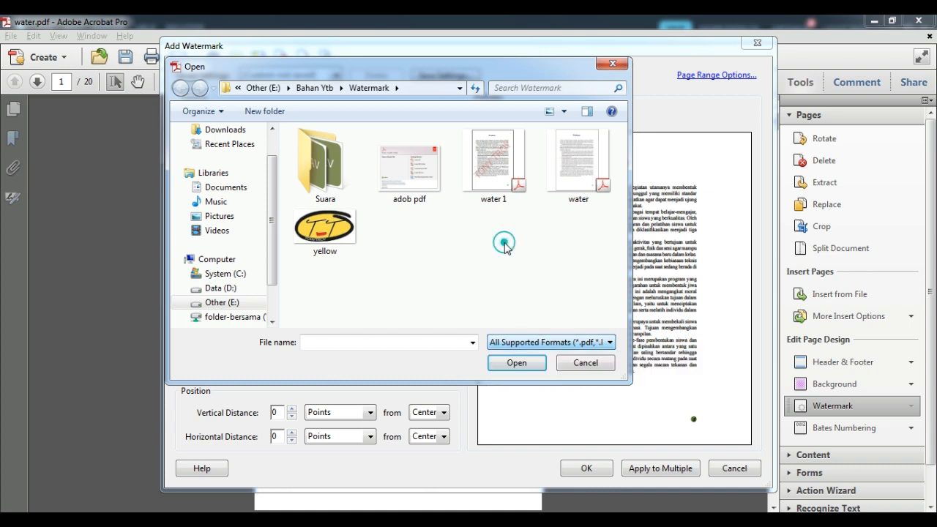
pyautogui.click(338, 241)
pyautogui.click(515, 363)
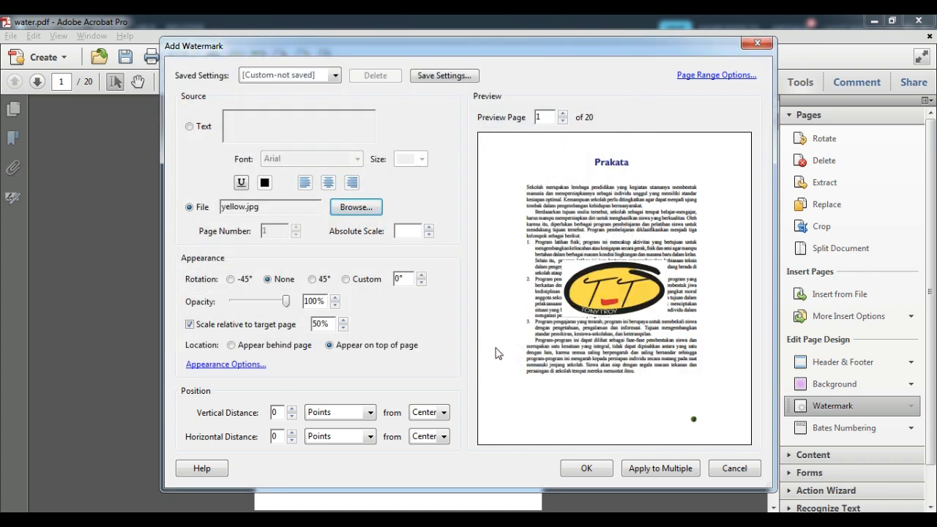
# - Set the logo to 500% absolute scale and leave it unrotated after trying -45°
pyautogui.click(428, 229)
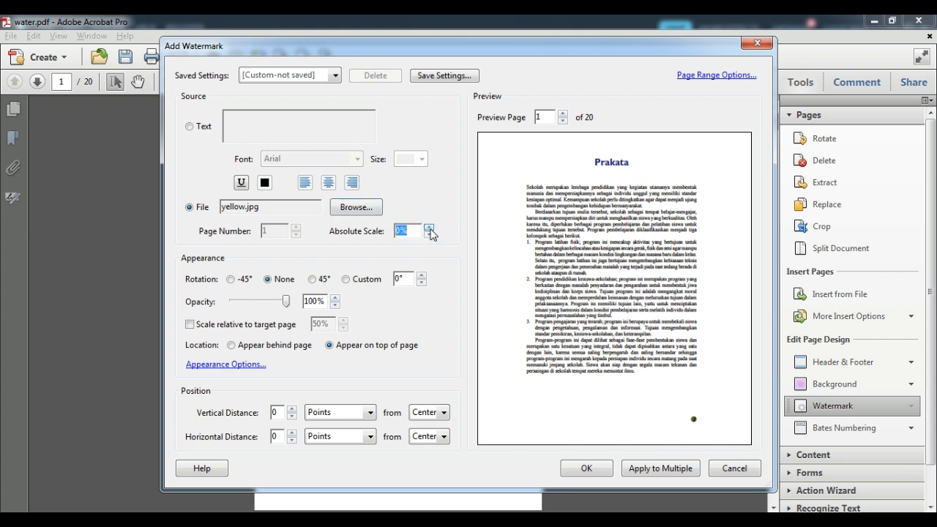
pyautogui.click(429, 233)
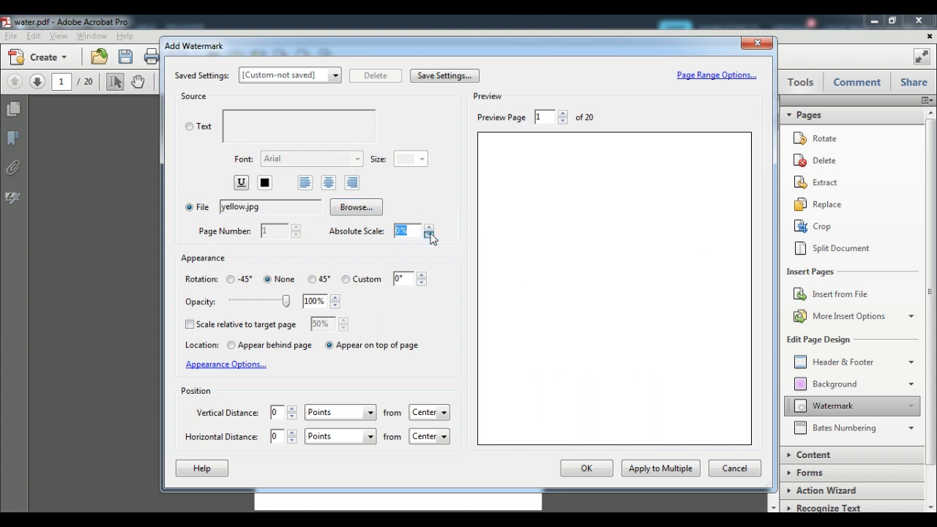
pyautogui.click(429, 235)
pyautogui.click(430, 235)
pyautogui.click(429, 228)
pyautogui.click(429, 227)
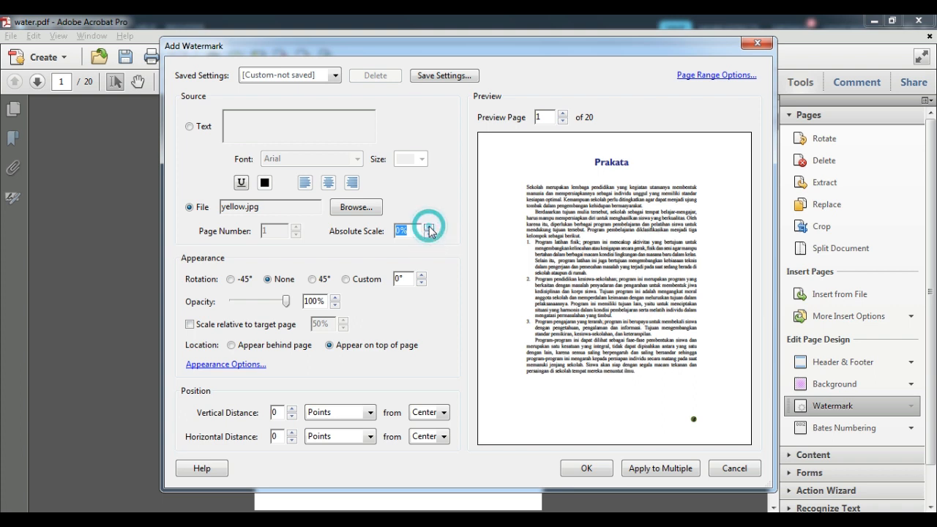
pyautogui.click(404, 231)
pyautogui.write('500')
pyautogui.click(431, 198)
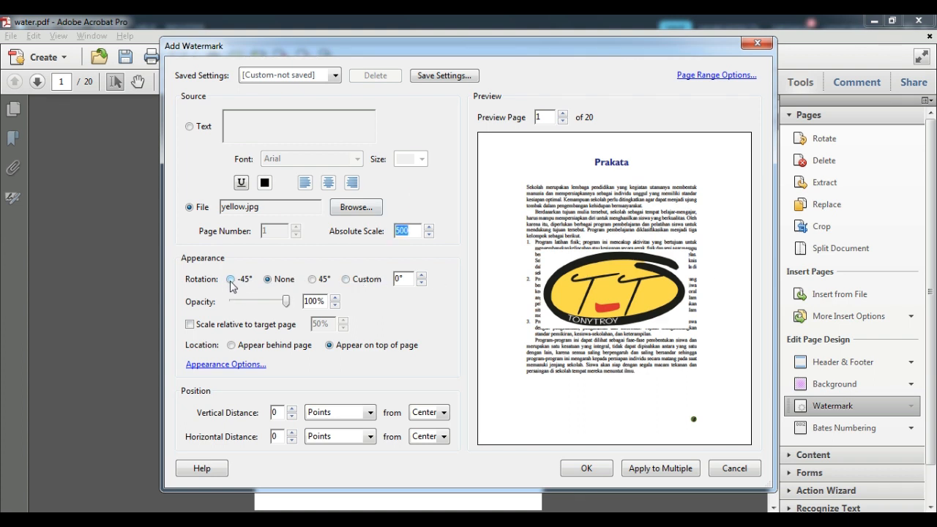
pyautogui.click(230, 279)
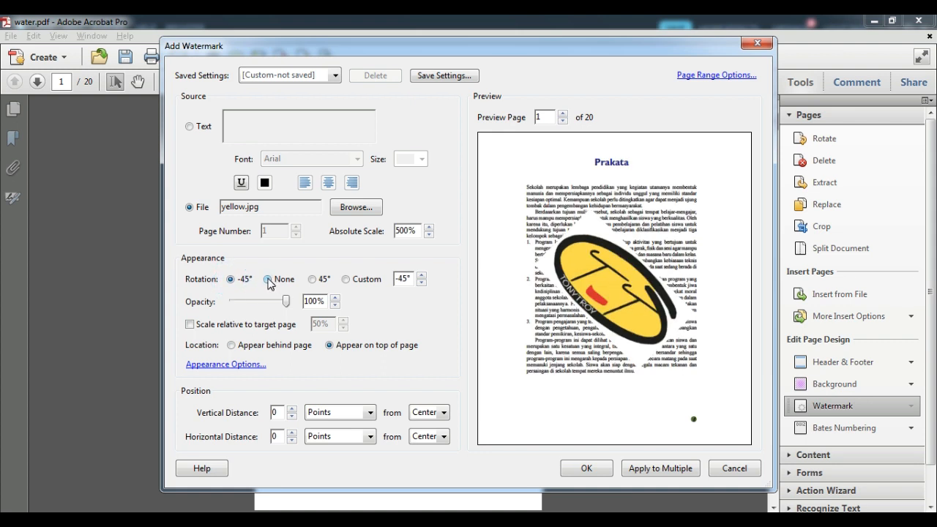
pyautogui.click(268, 279)
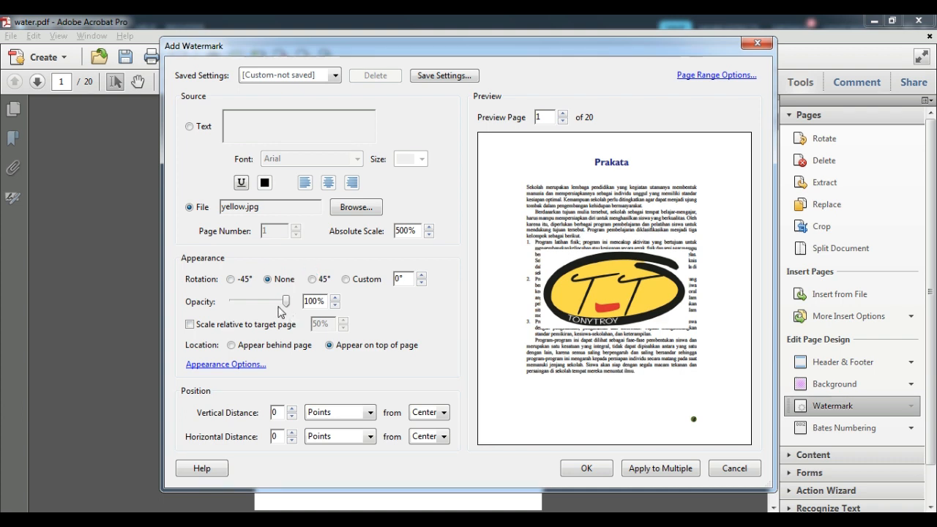
# - Set the logo watermark to 45% opacity and place it behind the page text
pyautogui.moveTo(285, 301); pyautogui.dragTo(259, 306)
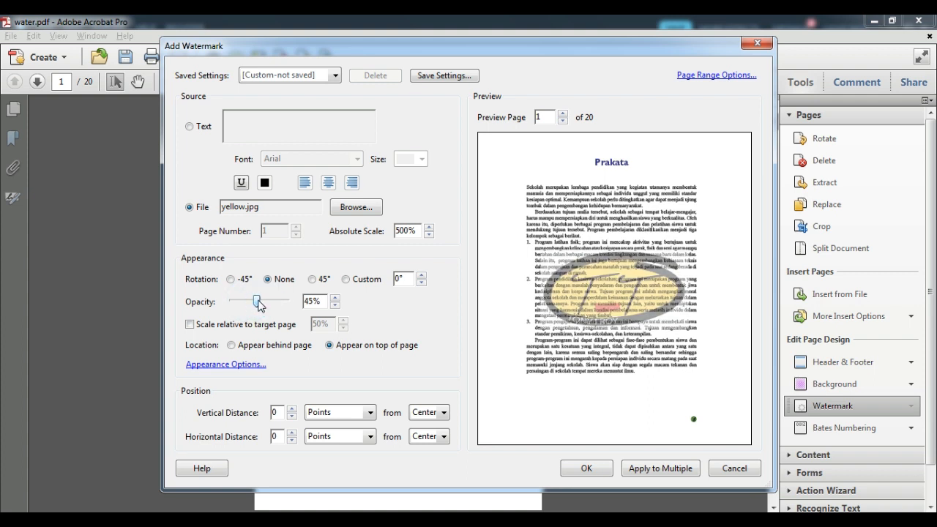
pyautogui.click(233, 349)
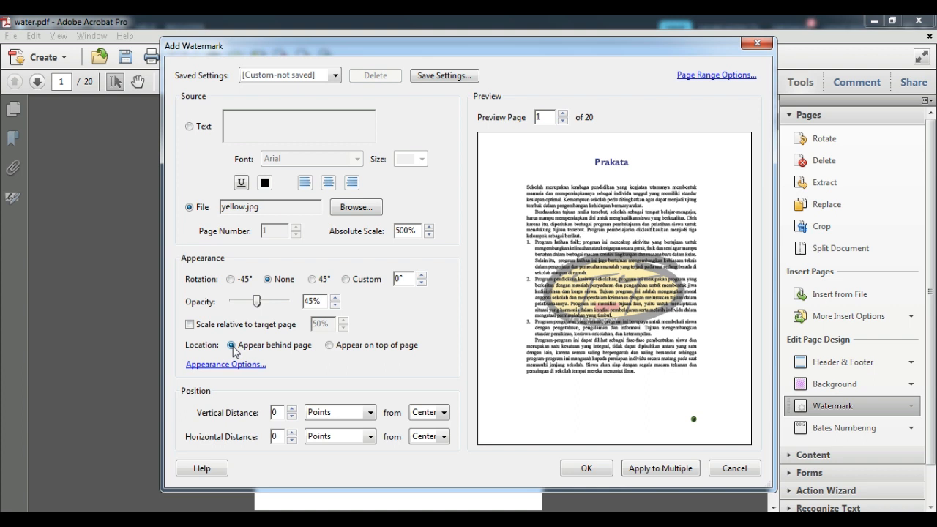
pyautogui.click(329, 346)
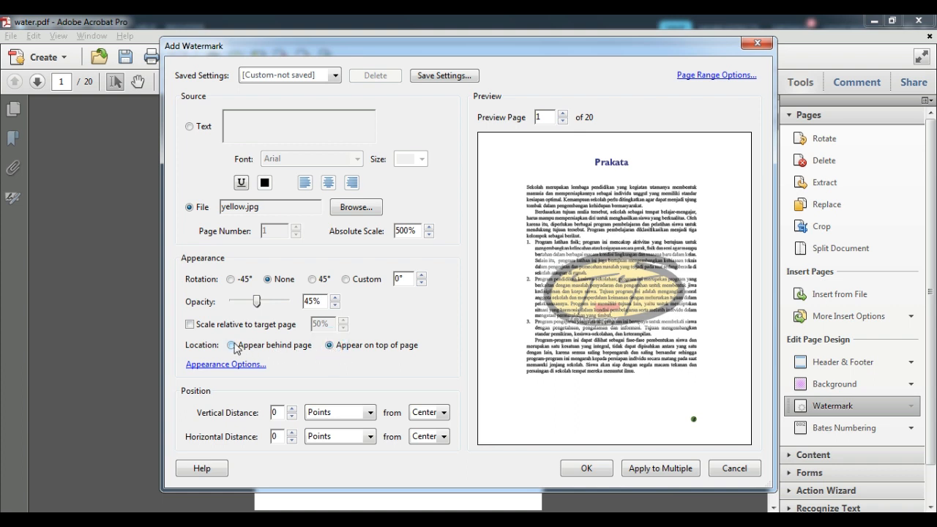
pyautogui.click(232, 345)
pyautogui.click(329, 345)
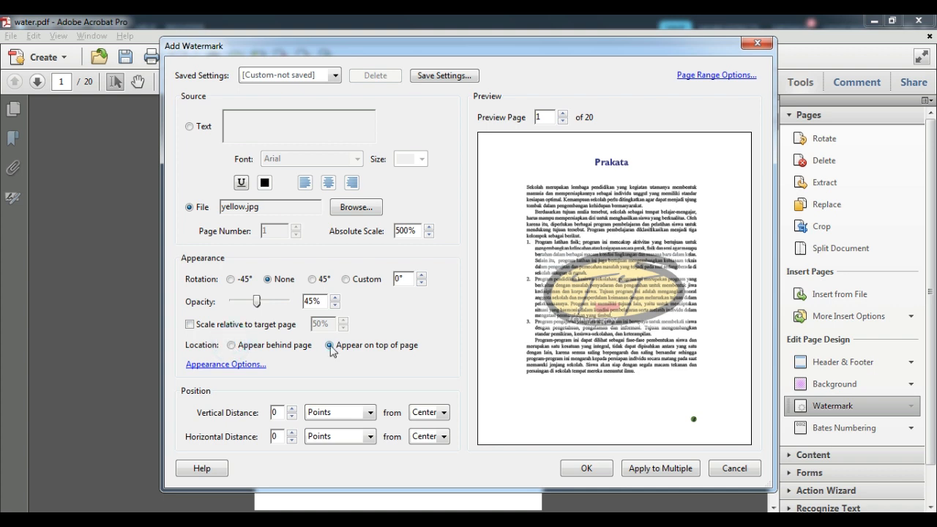
pyautogui.click(232, 345)
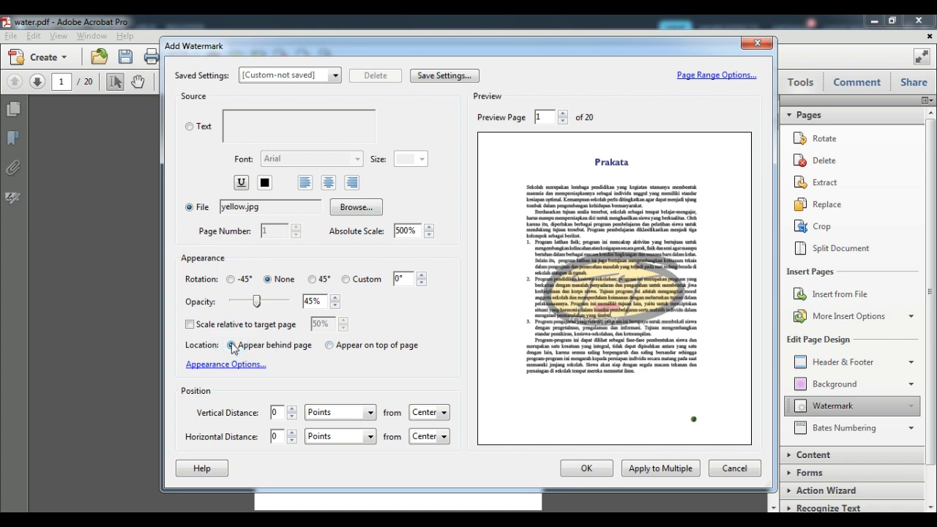
# - Scale the logo to 100% of the target page and apply the watermark
pyautogui.click(189, 324)
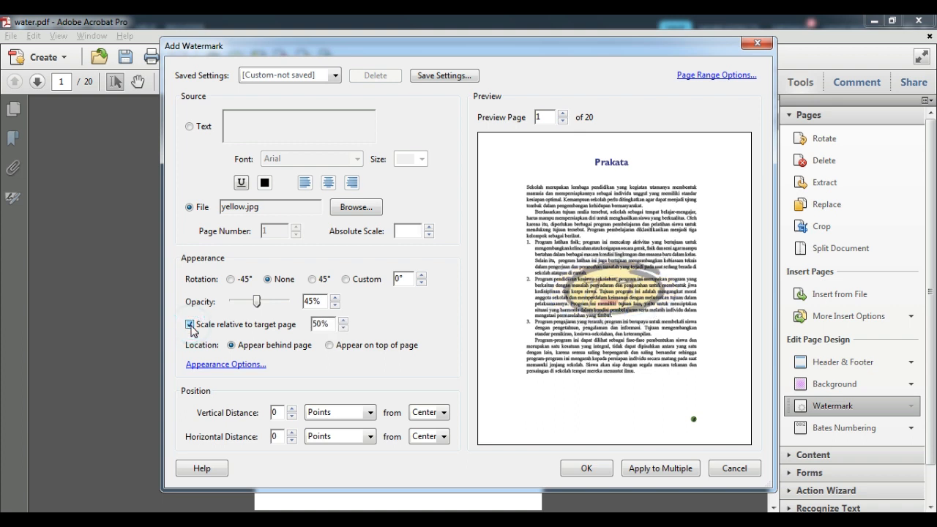
pyautogui.doubleClick(332, 324)
pyautogui.write('200')
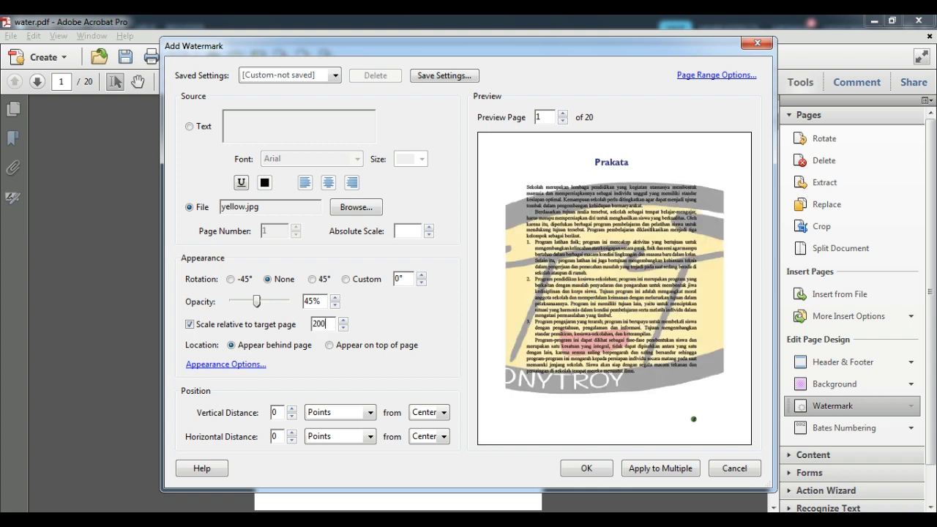
pyautogui.doubleClick(327, 324)
pyautogui.write('100')
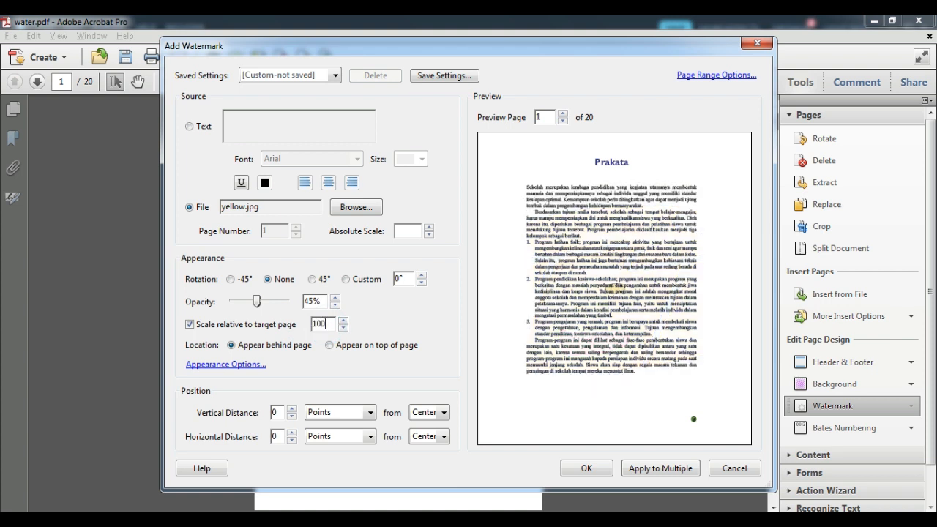
pyautogui.click(414, 322)
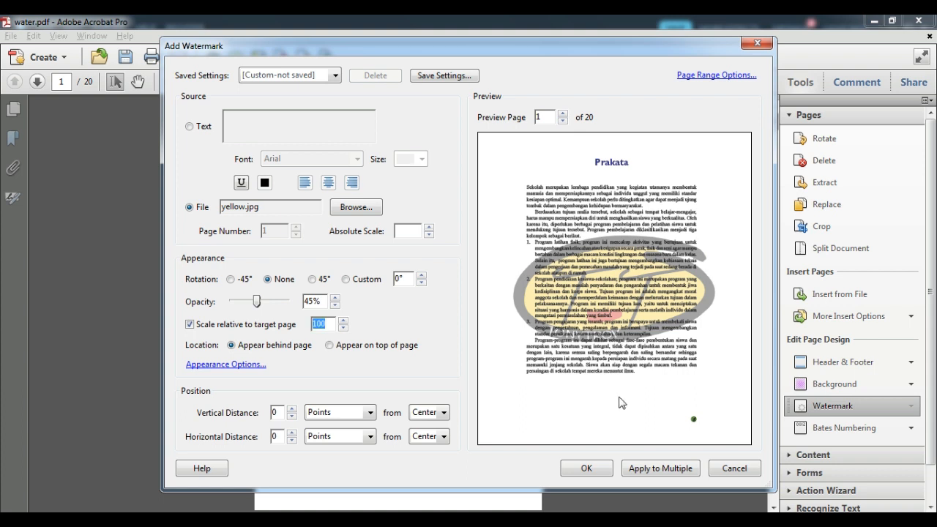
pyautogui.click(586, 468)
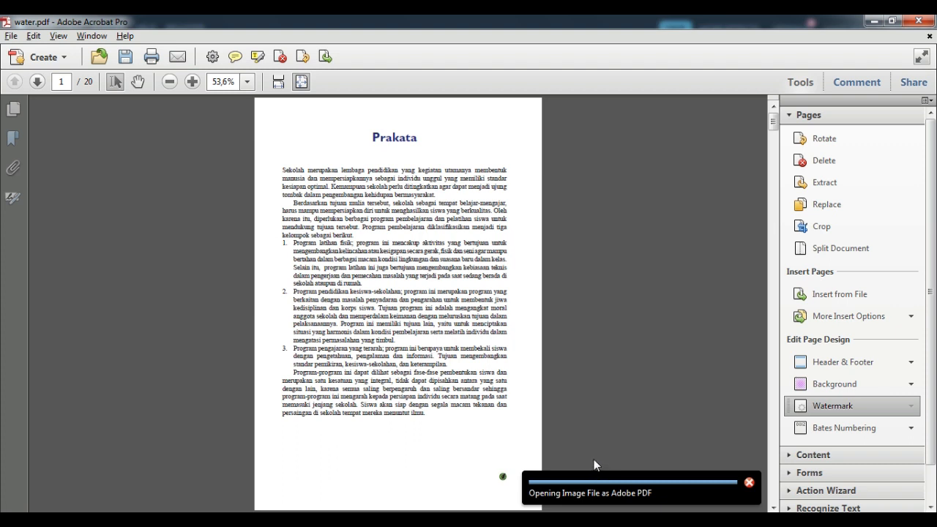
# - Save the logo-watermarked document as a PDF named 'water 2'
pyautogui.click(11, 35)
pyautogui.moveTo(33, 105)
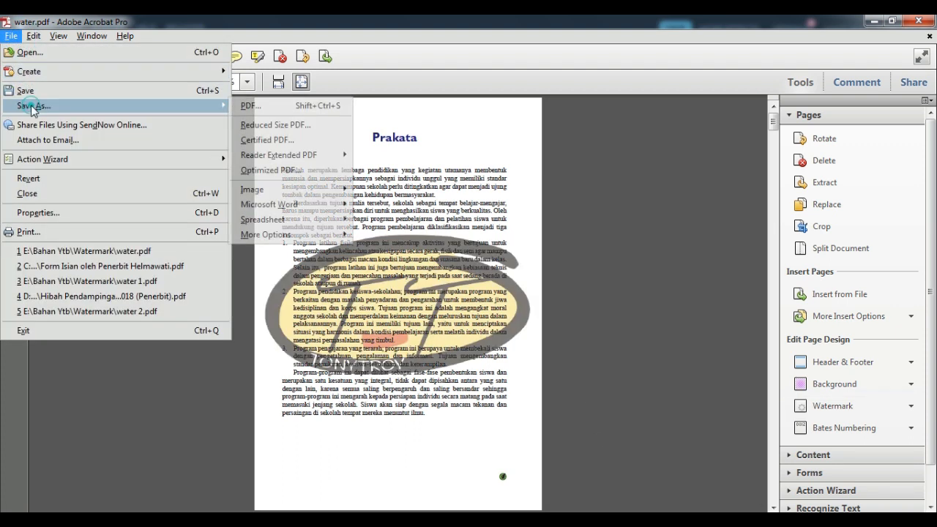
pyautogui.click(247, 106)
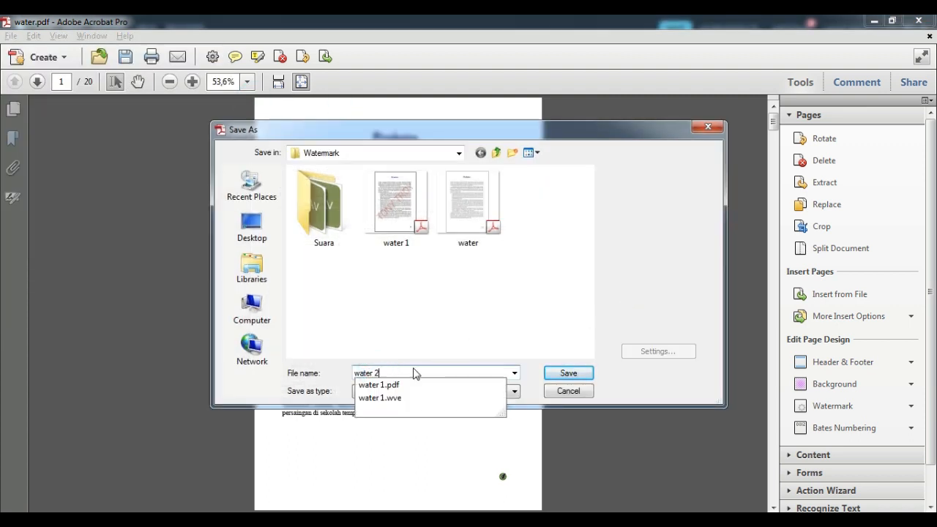
pyautogui.write('2')
pyautogui.click(565, 374)
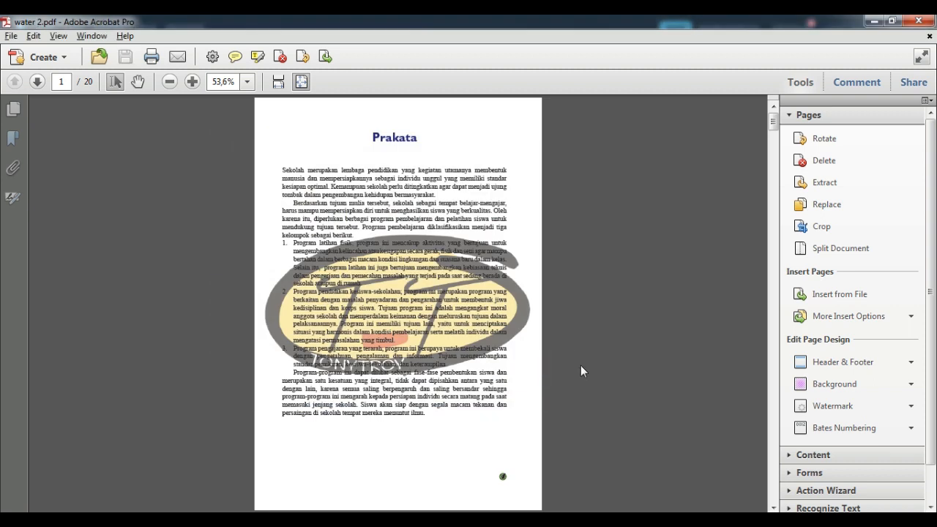
pyautogui.scroll(-8, 599, 355)
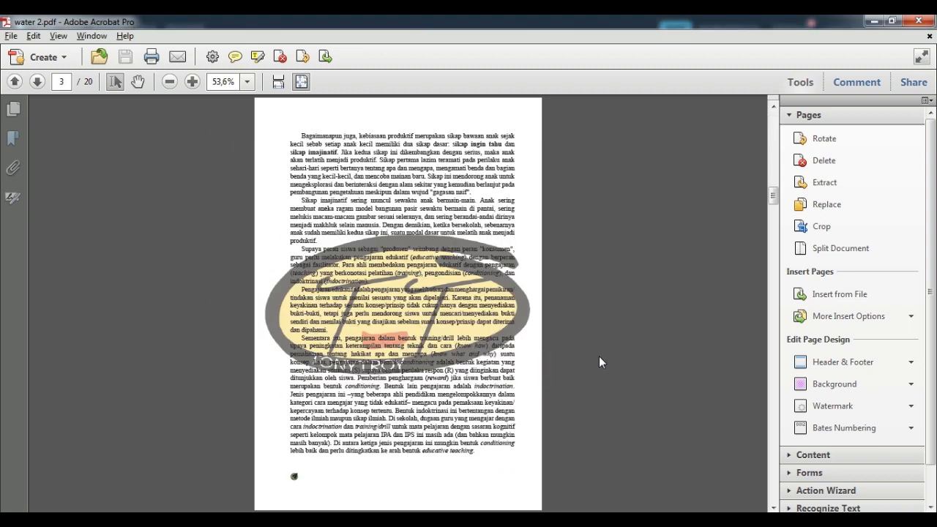
pyautogui.scroll(-8, 599, 355)
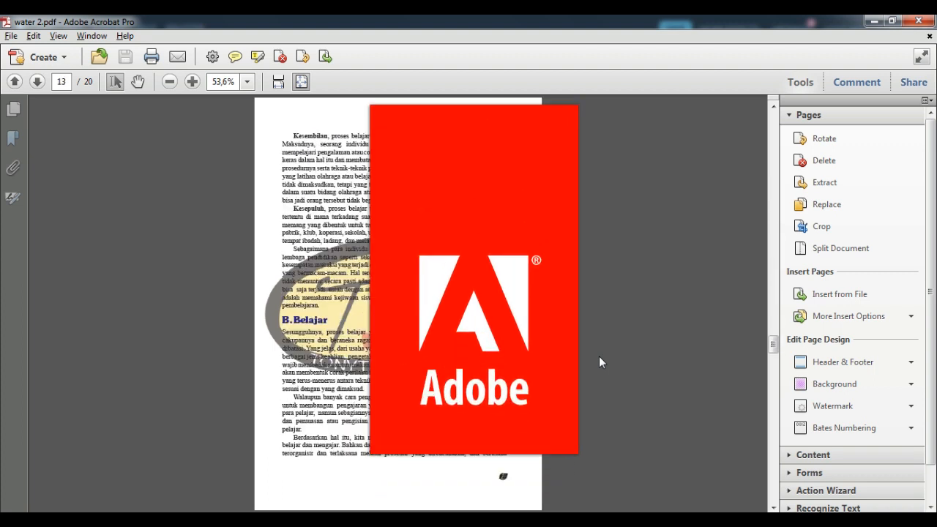
pyautogui.scroll(-3, 599, 356)
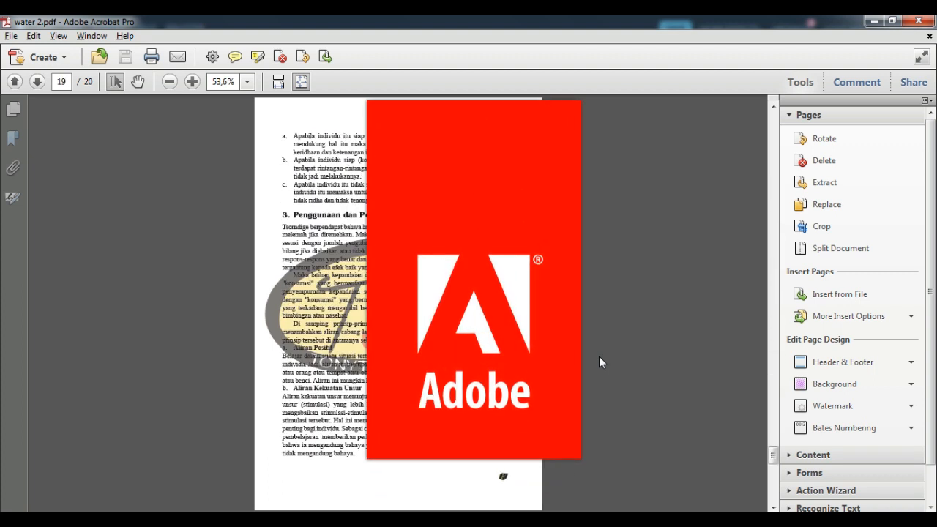
pyautogui.scroll(11, 598, 356)
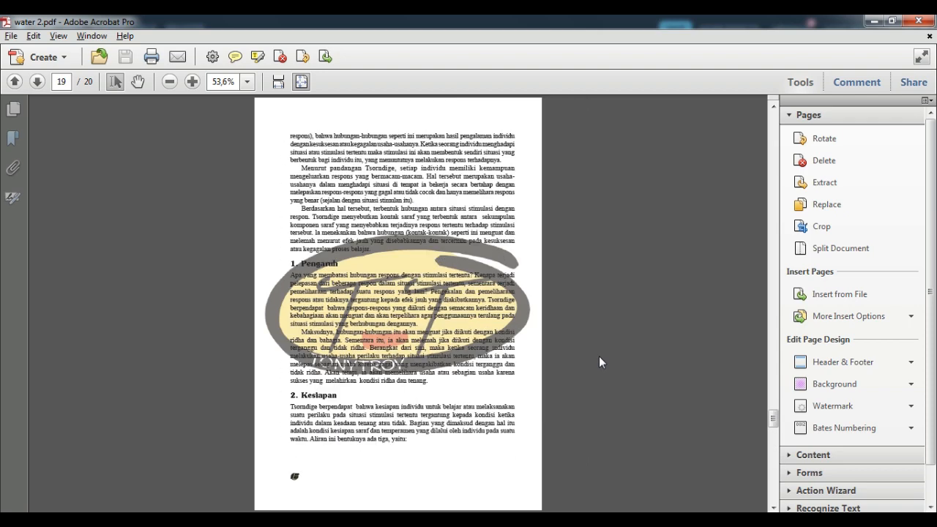
pyautogui.scroll(7, 598, 355)
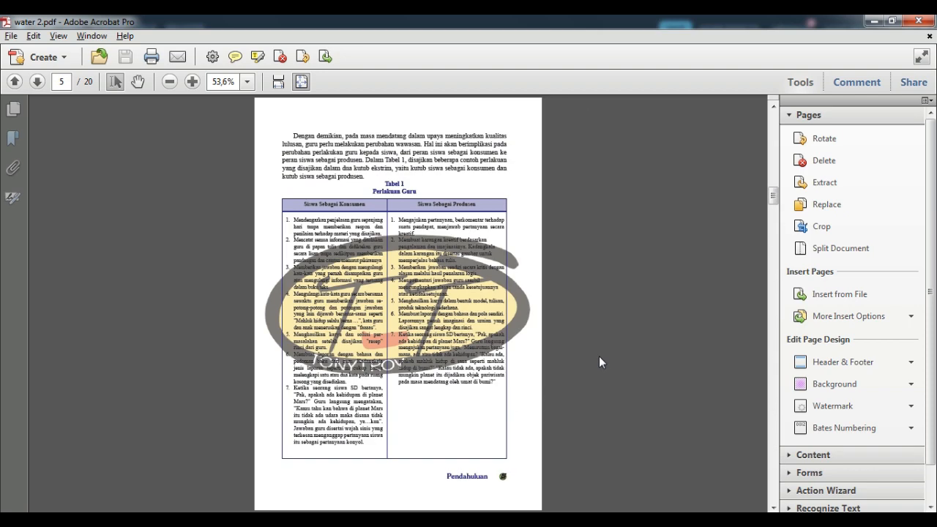